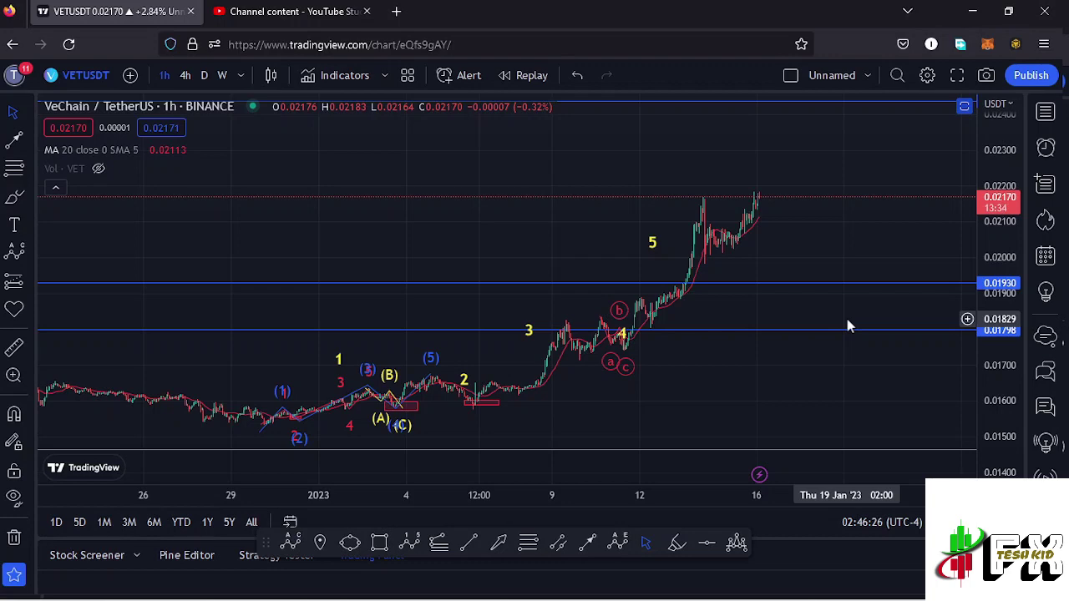
- Open the watchlist panel beside the VETUSDT 1h chart
click(1048, 113)
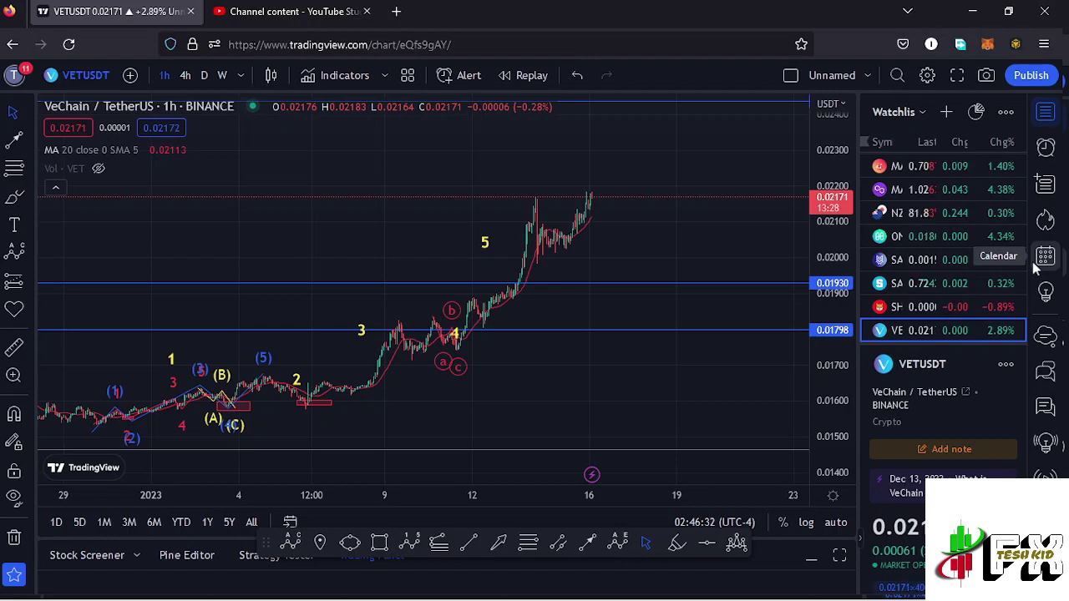
- Close the watchlist panel so only the VETUSDT 1h chart shows
click(1046, 112)
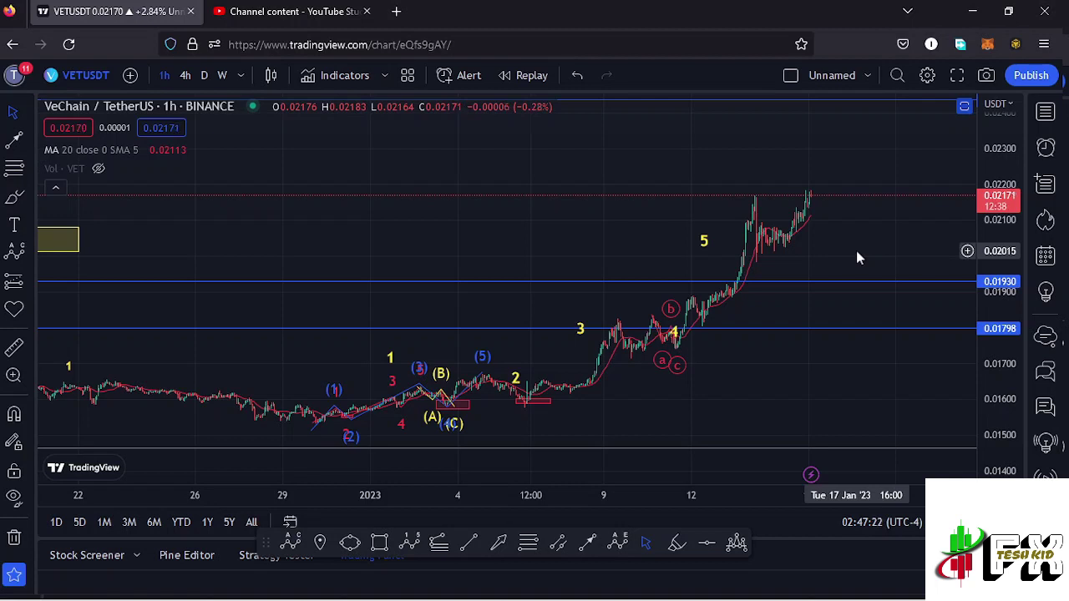
- Pan and zoom the chart in on the 9–16 January rally and its wave labels
drag(694, 387, 791, 326)
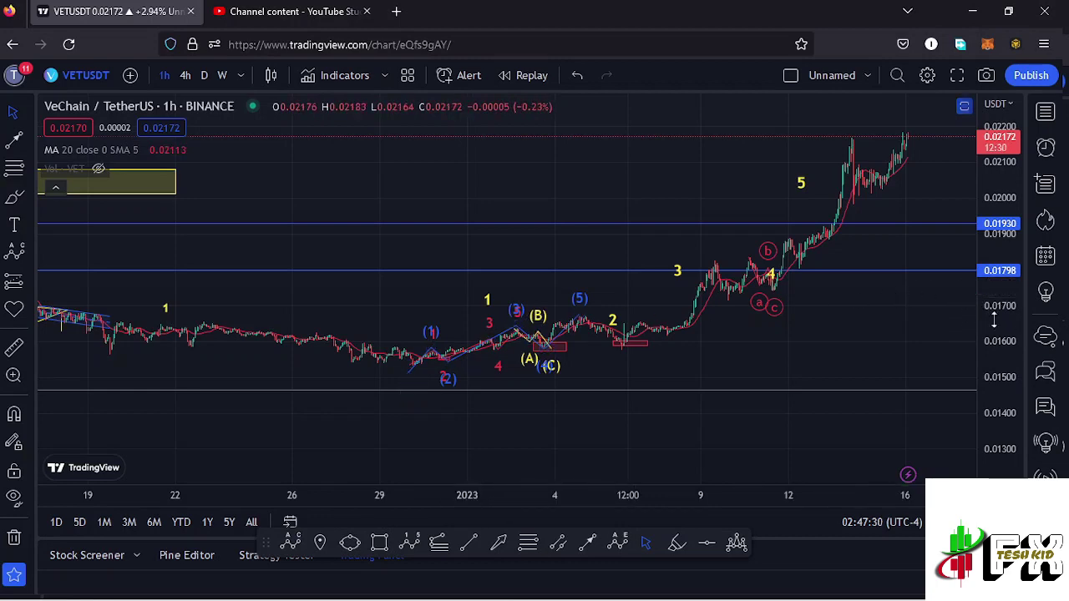
scroll(999, 368, up, 3)
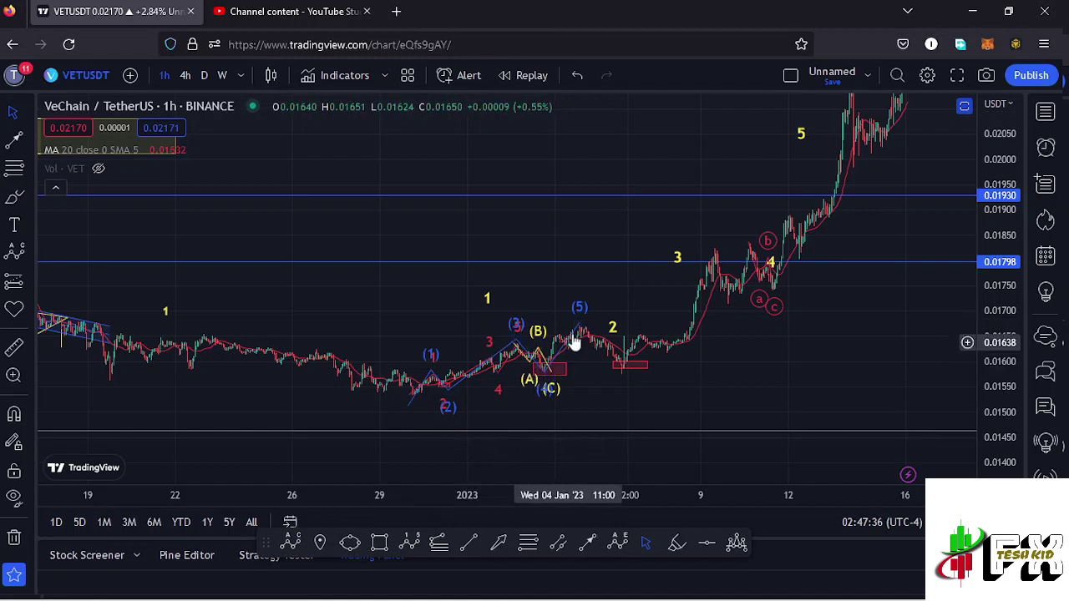
click(488, 299)
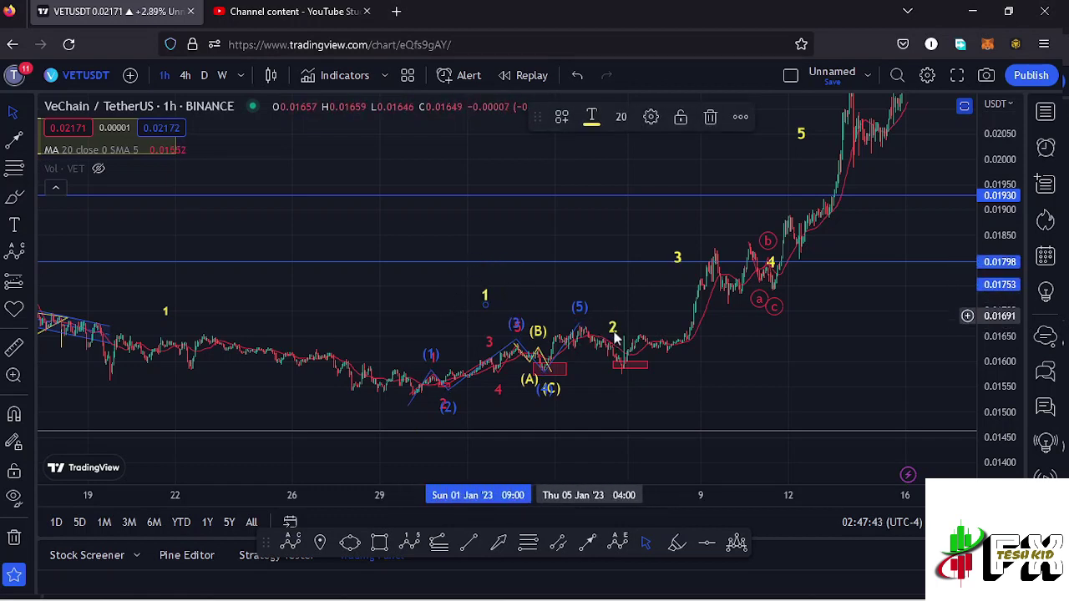
drag(876, 310, 767, 400)
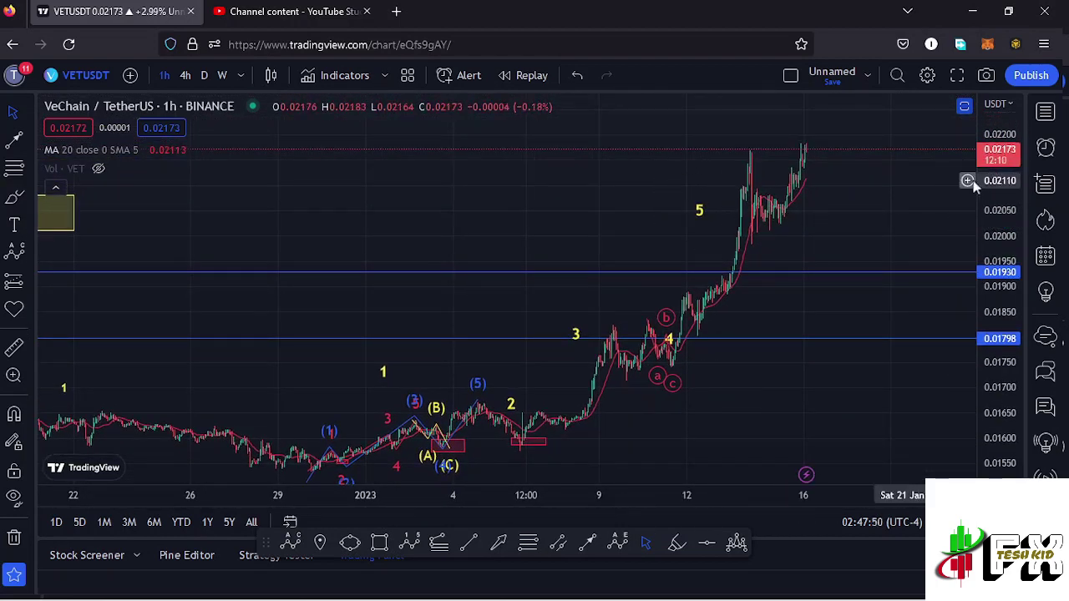
drag(999, 185, 999, 191)
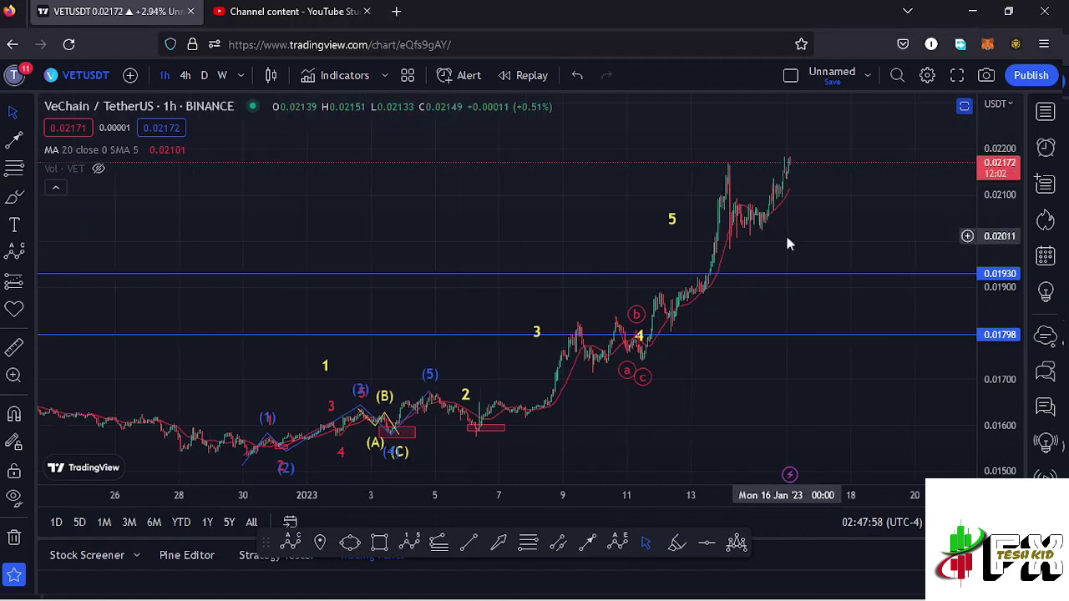
scroll(787, 235, up, 2)
drag(744, 249, 831, 258)
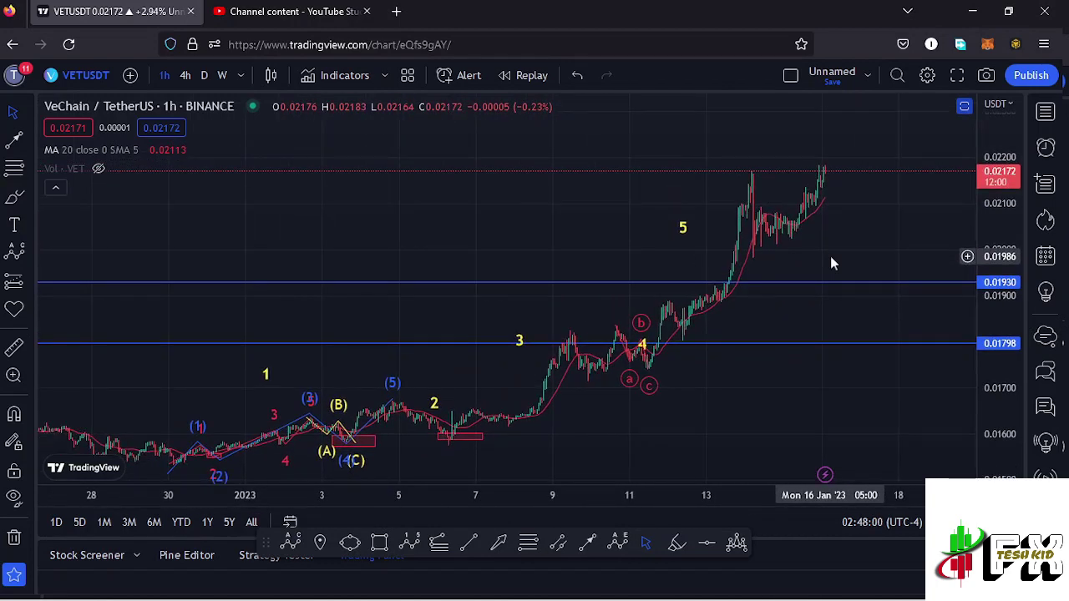
scroll(803, 264, up, 1)
- Nudge the yellow 5 wave label slightly to the right
click(622, 229)
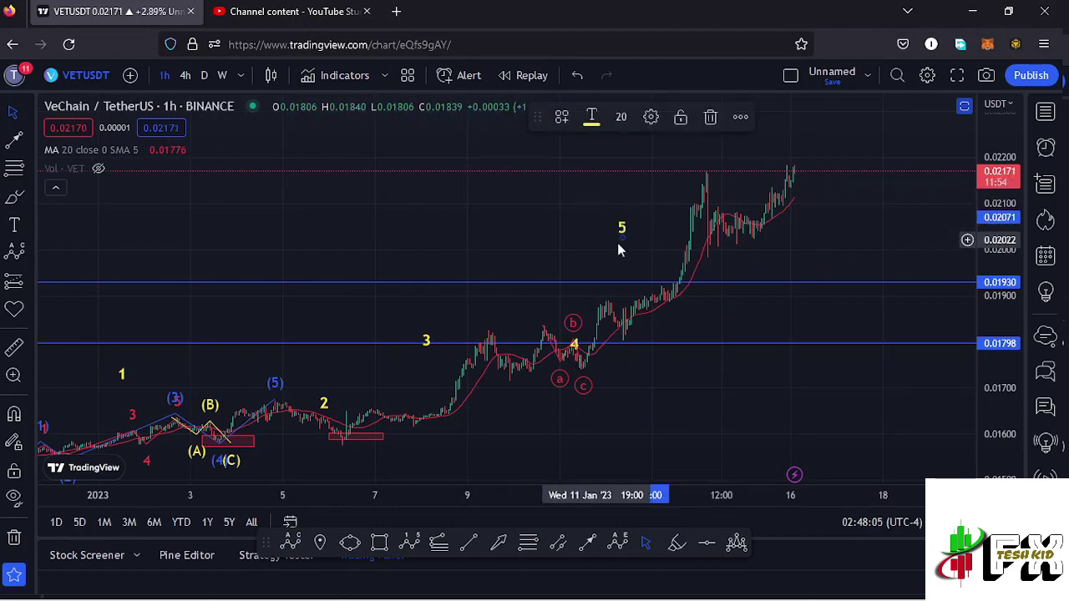
scroll(635, 255, up, 1)
drag(610, 260, 660, 276)
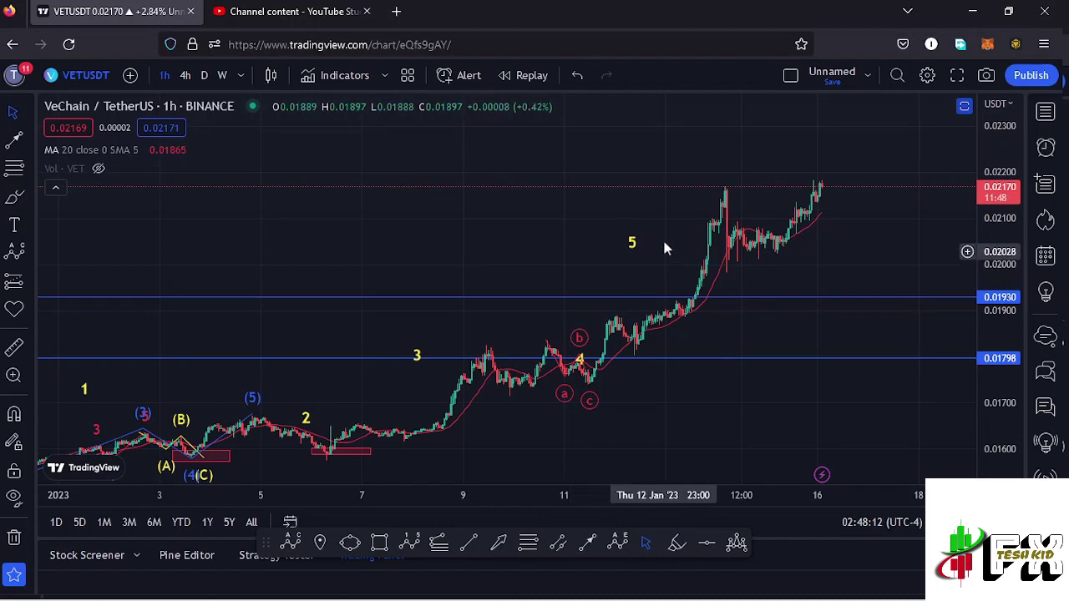
scroll(660, 232, up, 1)
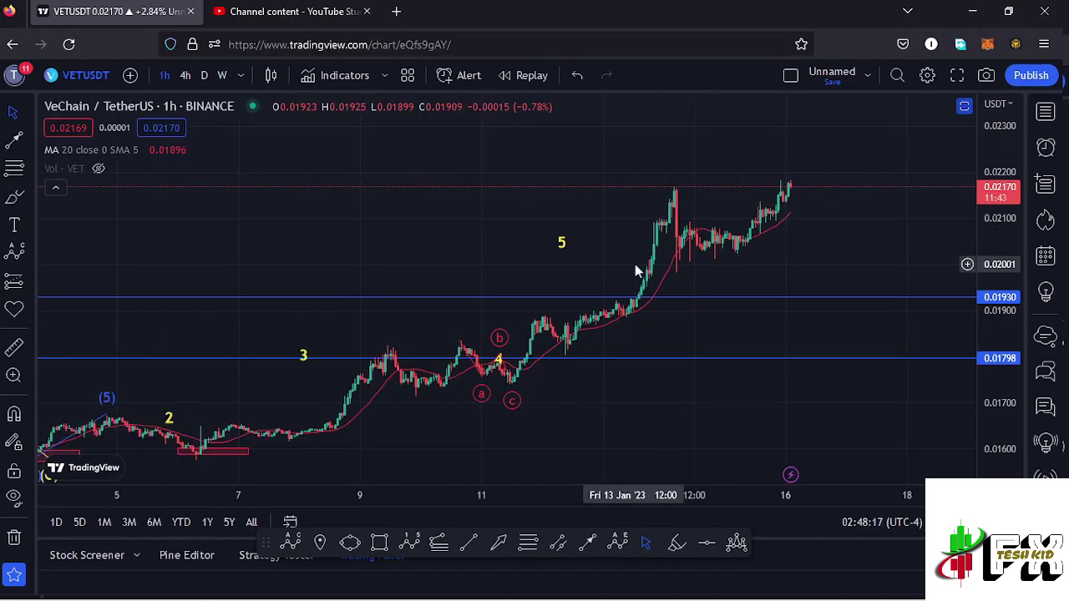
drag(609, 270, 620, 274)
click(588, 251)
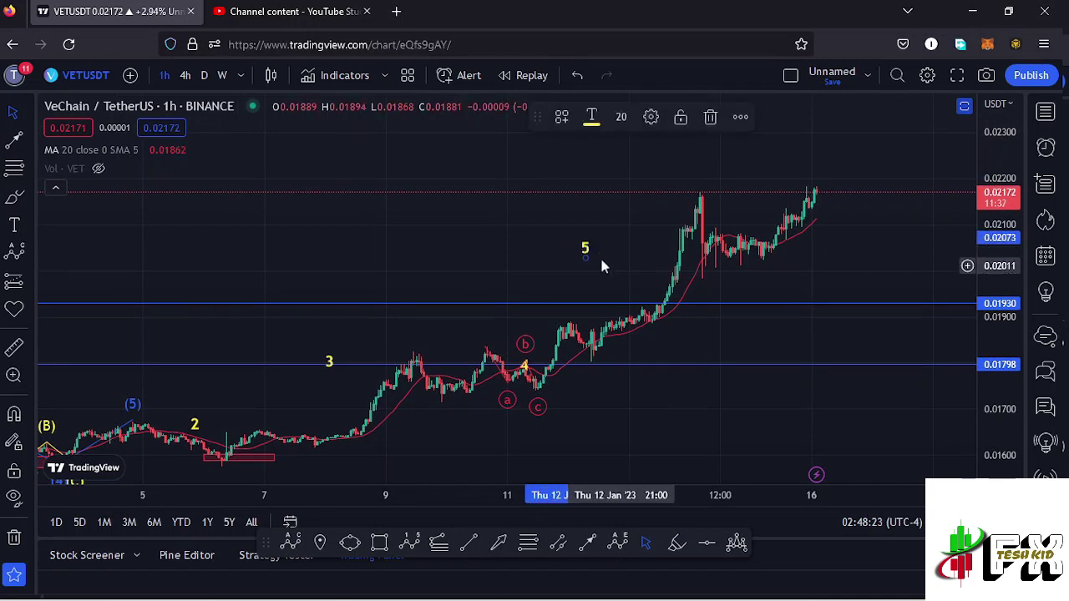
drag(586, 248, 611, 261)
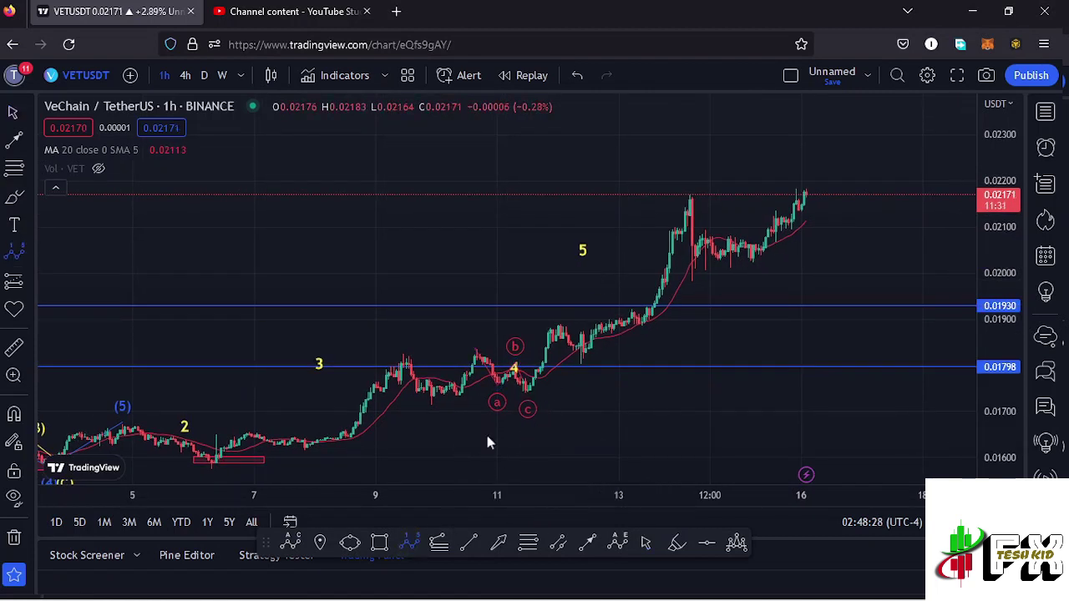
- Draw the Elliott impulse (0)–(5) from the wave c low, projecting (5) near 0.0227
click(527, 391)
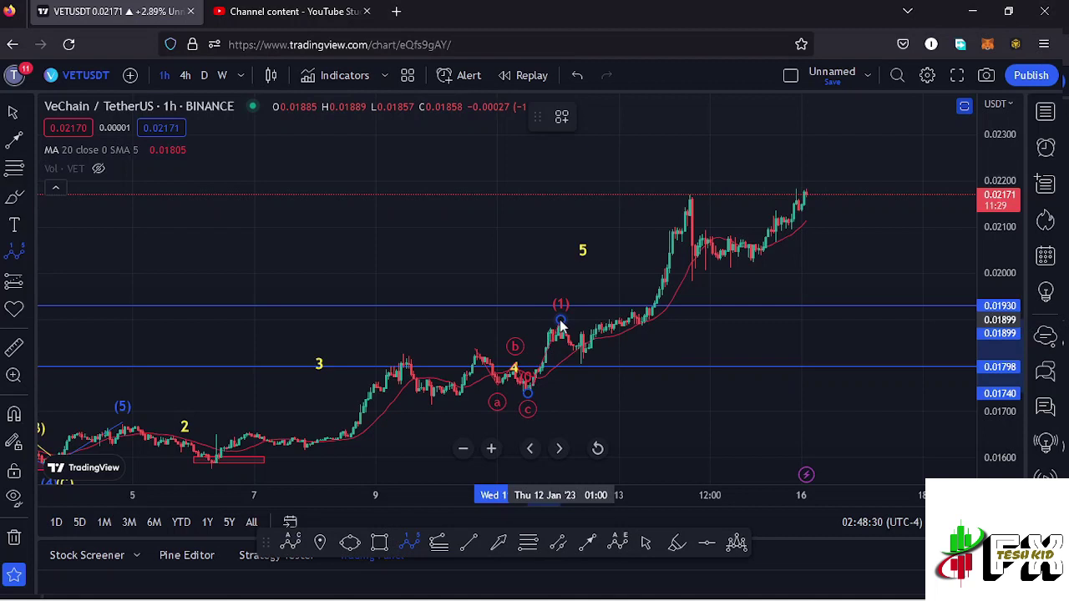
click(560, 321)
click(581, 368)
click(689, 192)
click(707, 268)
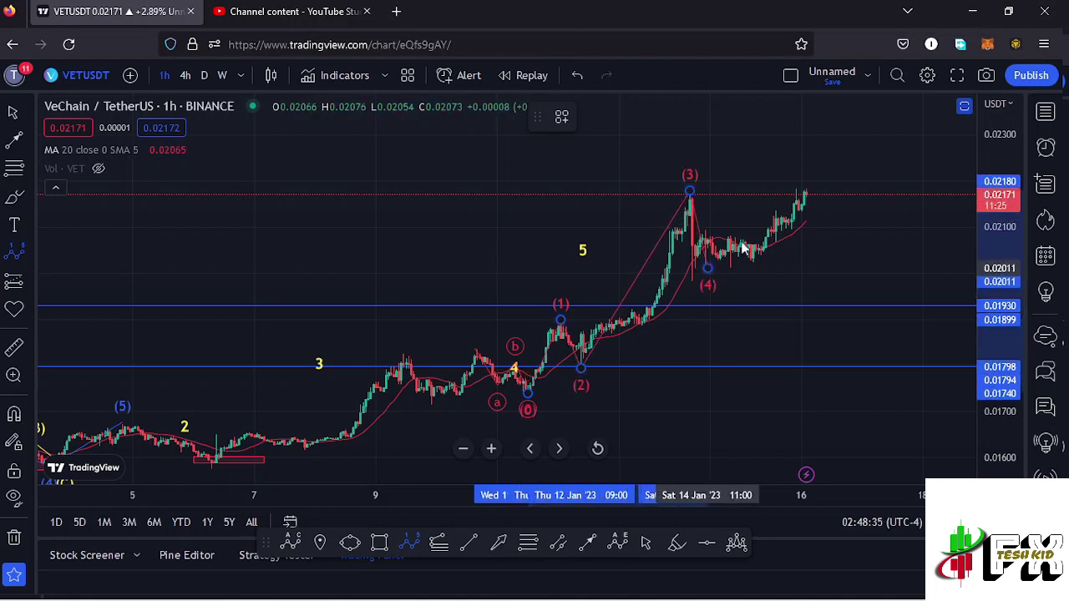
click(821, 147)
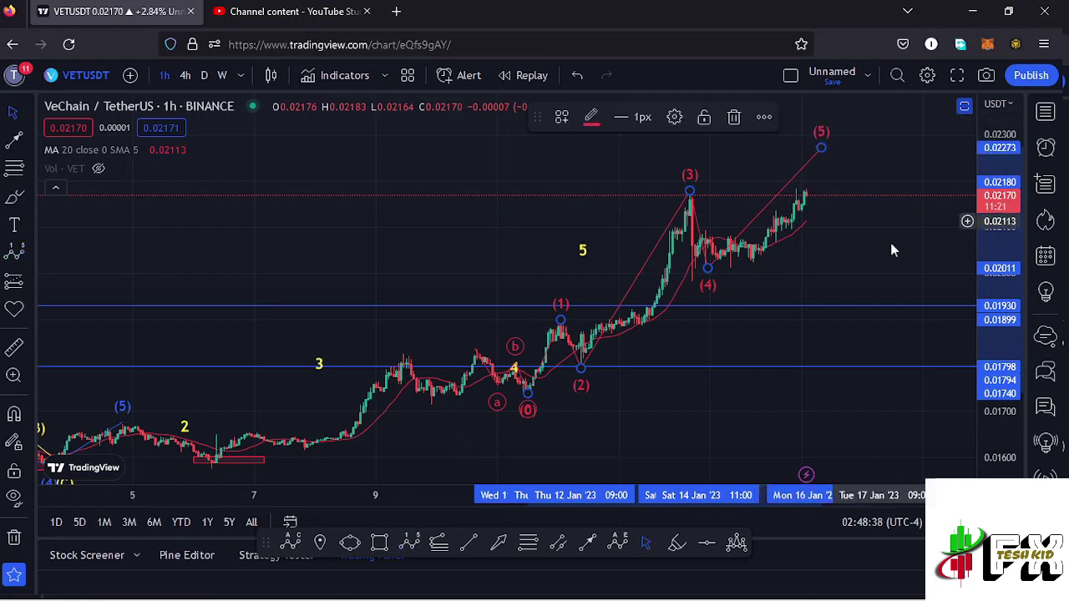
- Move the yellow 5 label up and to the right
scroll(828, 276, up, 2)
click(815, 271)
scroll(819, 277, up, 2)
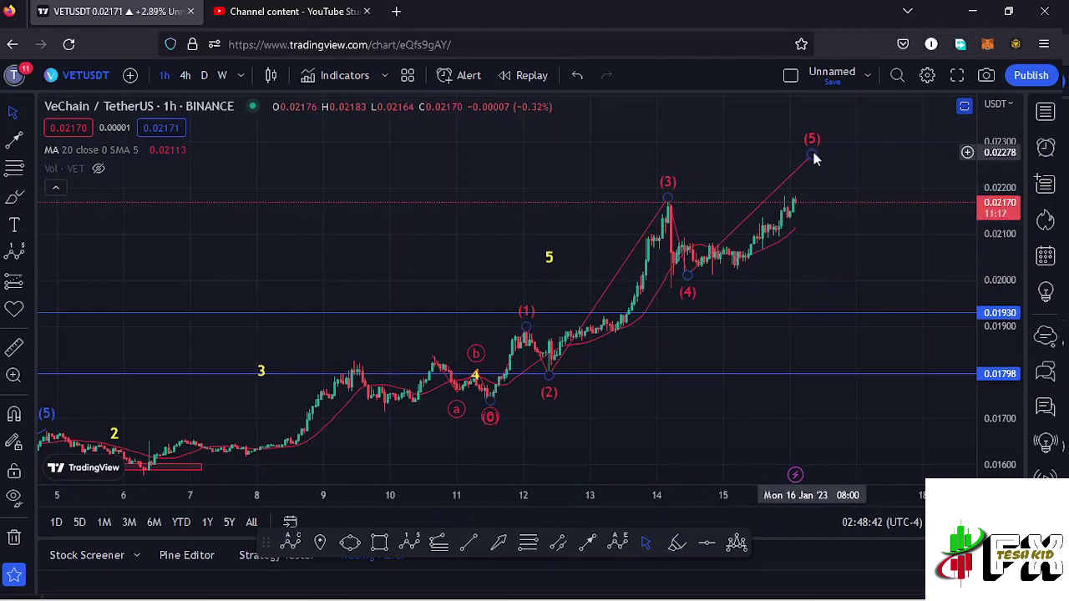
drag(549, 261, 563, 250)
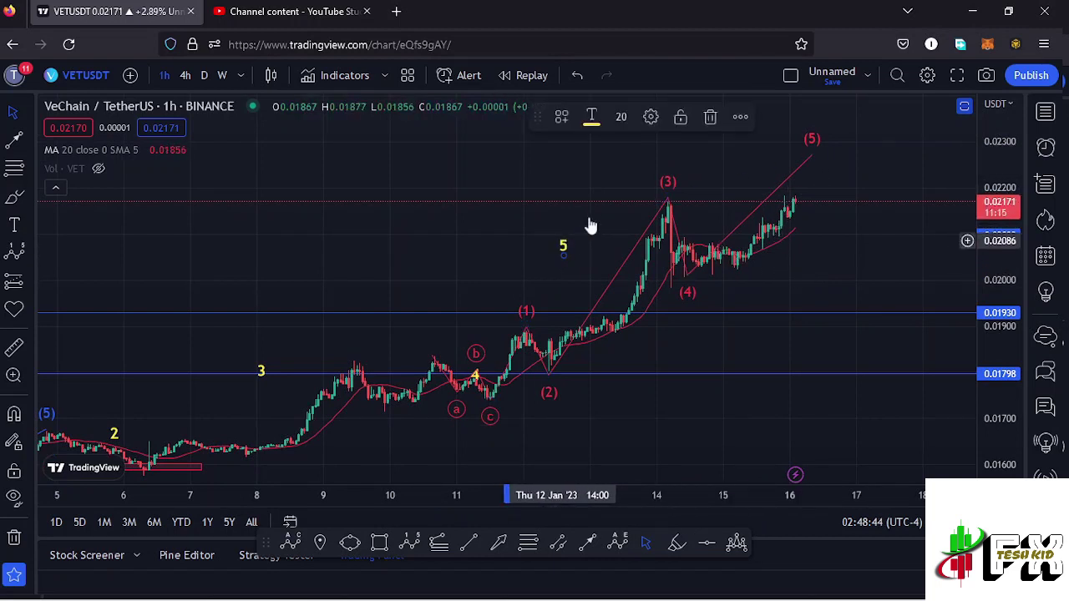
scroll(582, 287, up, 1)
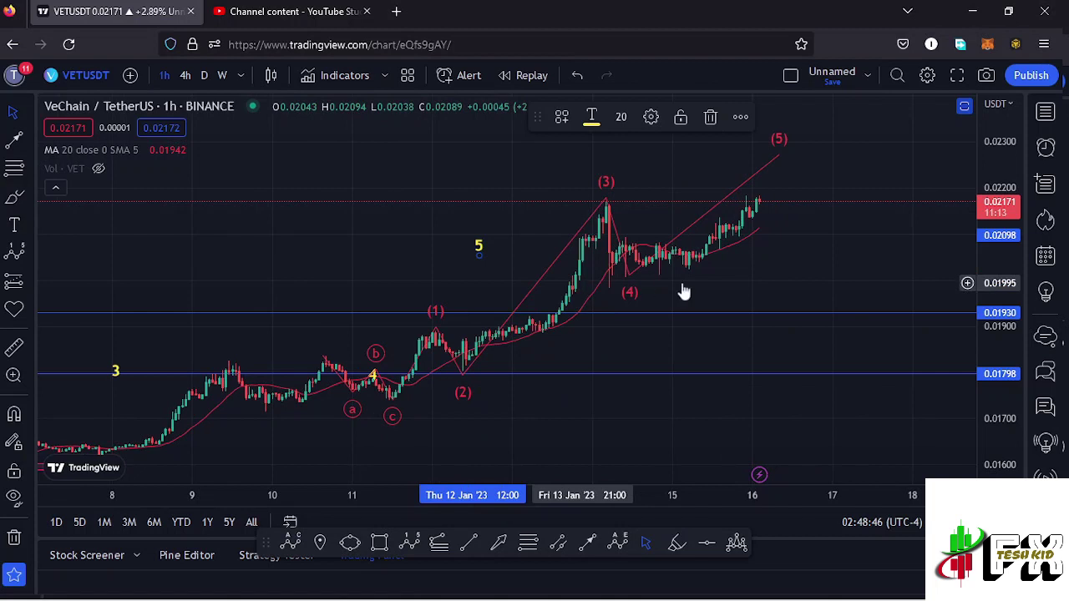
drag(695, 287, 711, 298)
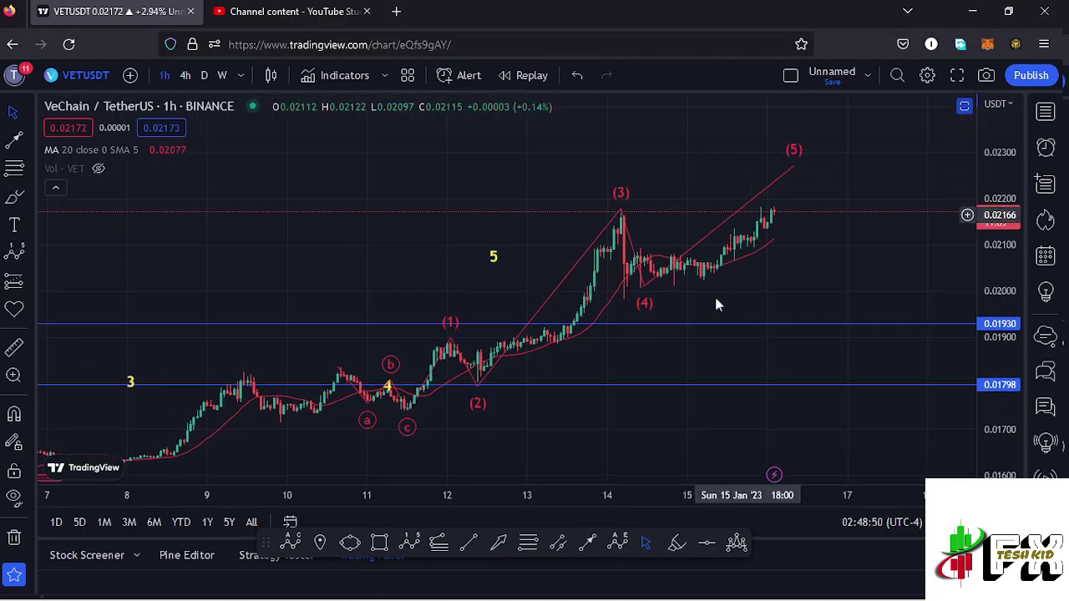
- Draw a trend-based Fibonacci extension through the wave (1) peak
click(439, 544)
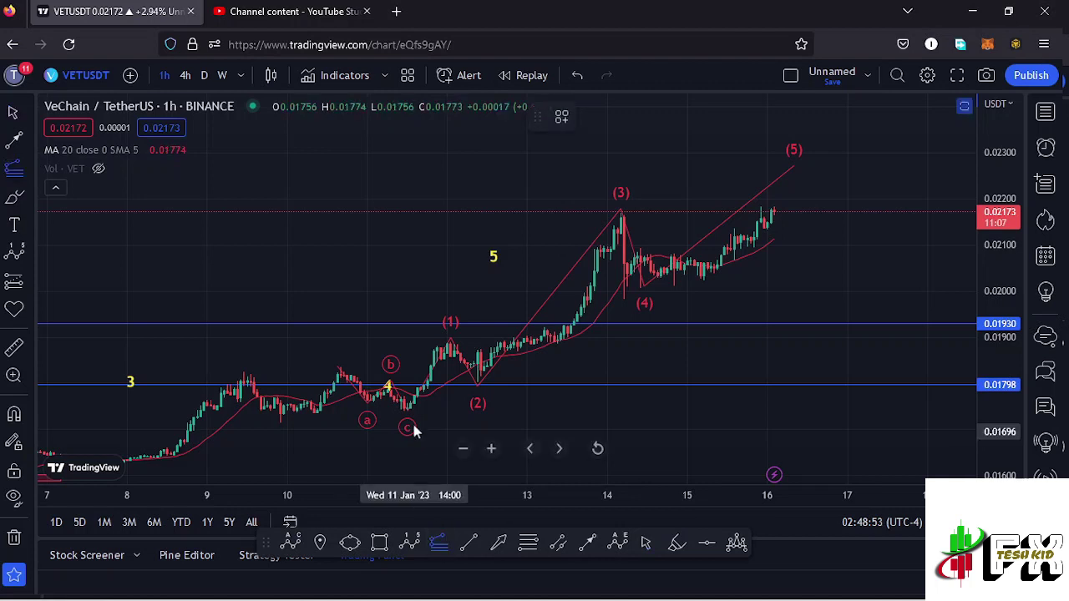
click(451, 341)
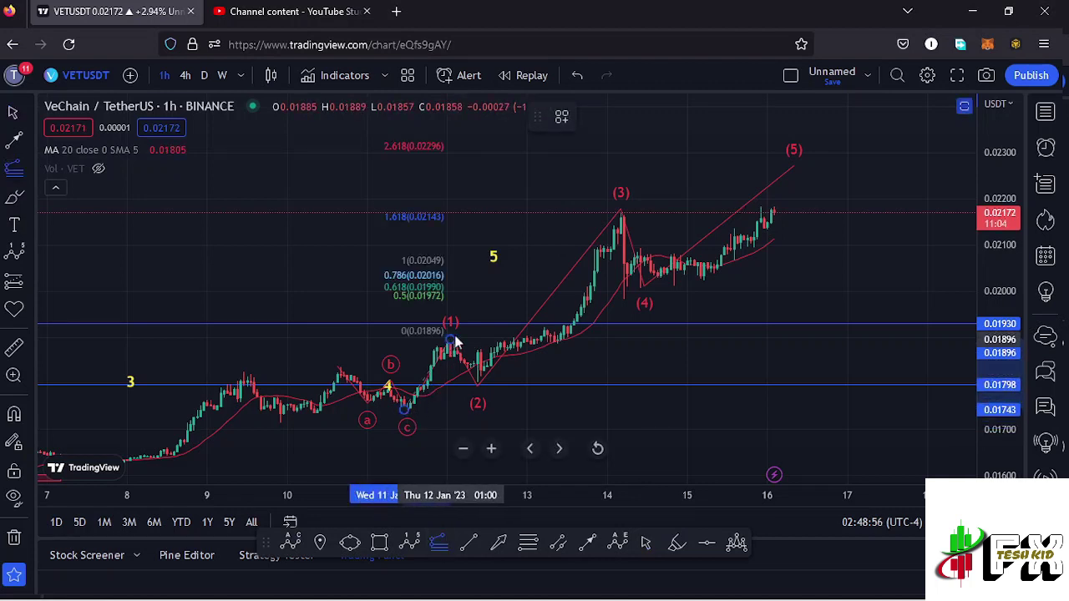
click(895, 213)
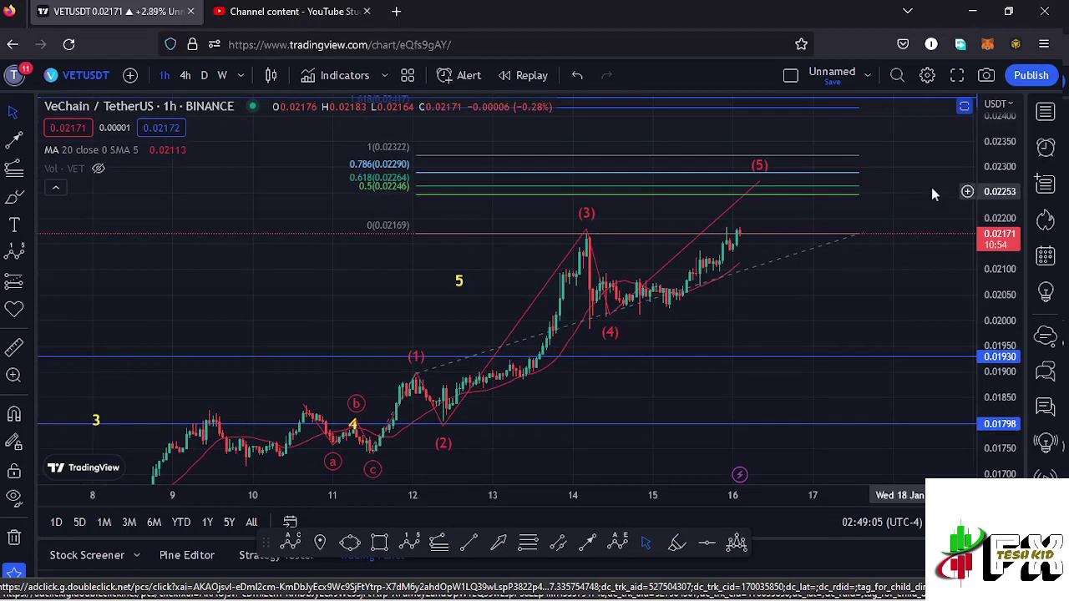
drag(931, 204, 933, 219)
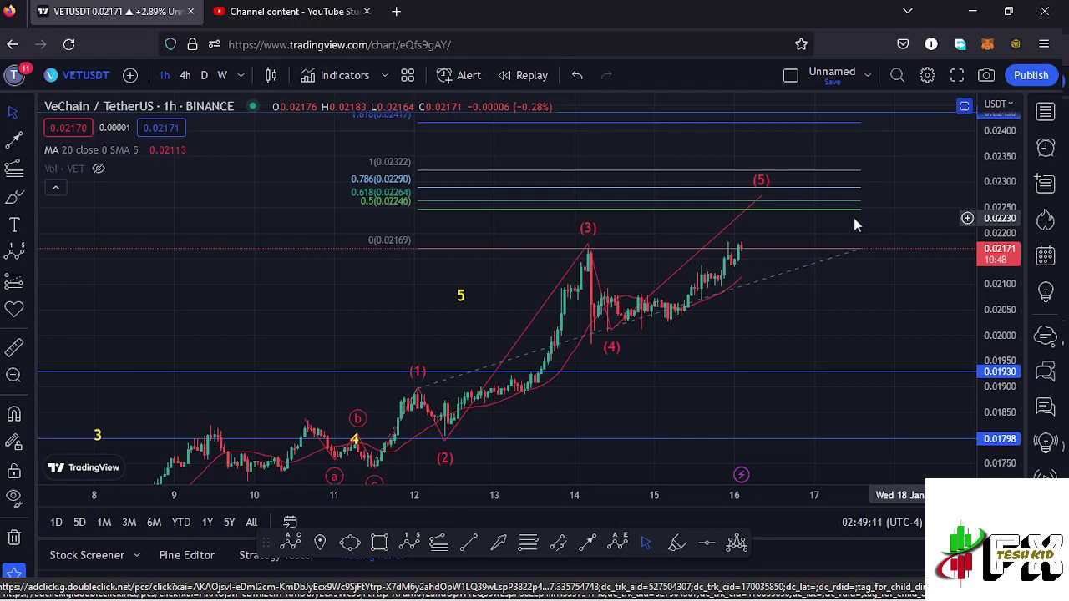
- Set the wave (5) tip at the 0.618 extension level, then delete the Fibonacci extension
click(757, 201)
drag(756, 201, 760, 198)
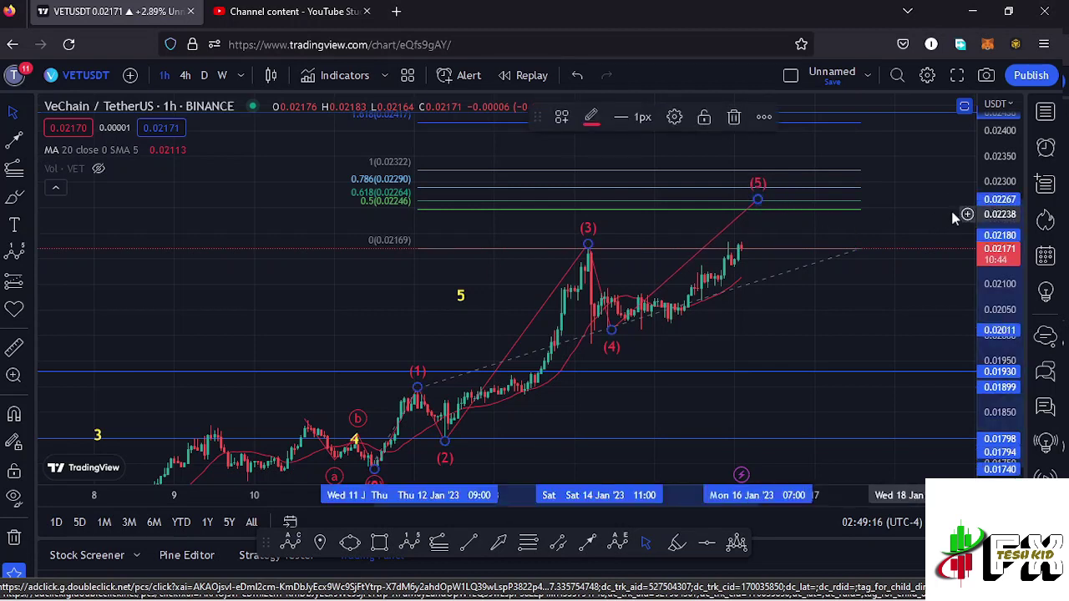
click(735, 118)
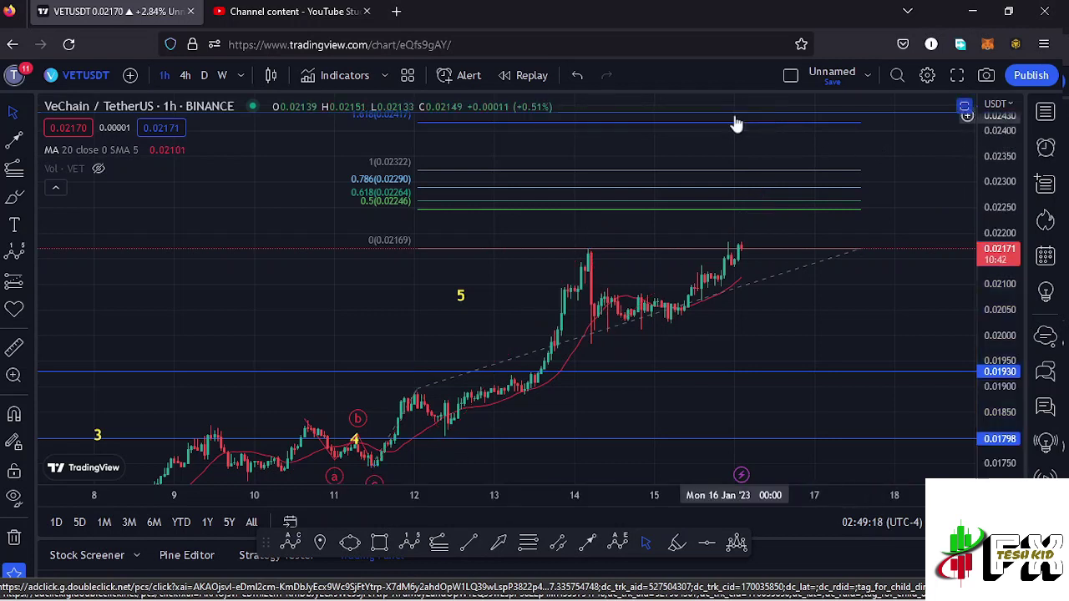
key(ctrl+z)
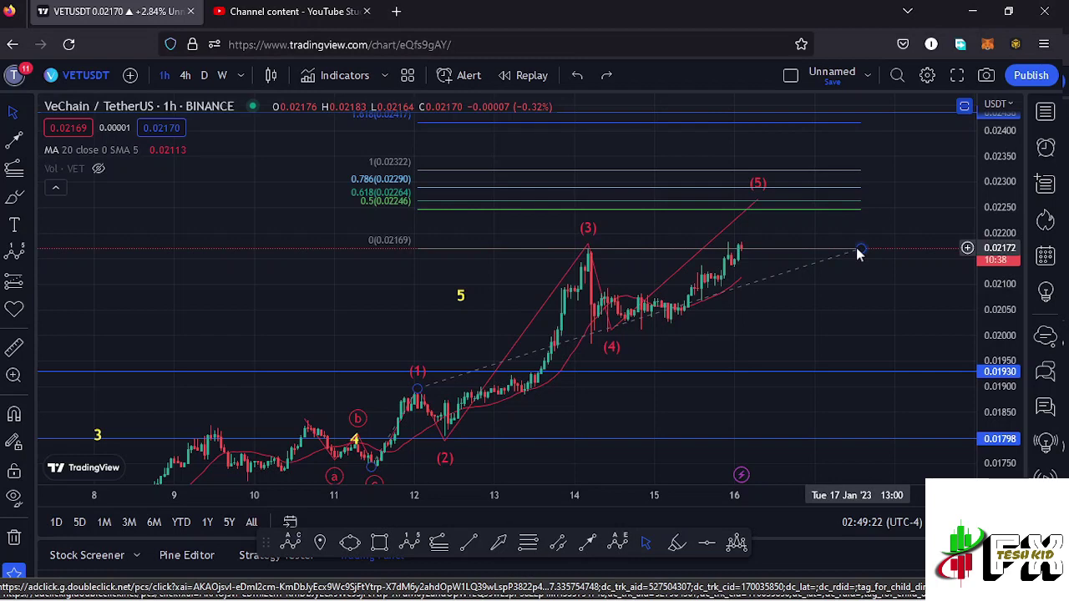
click(860, 252)
click(735, 118)
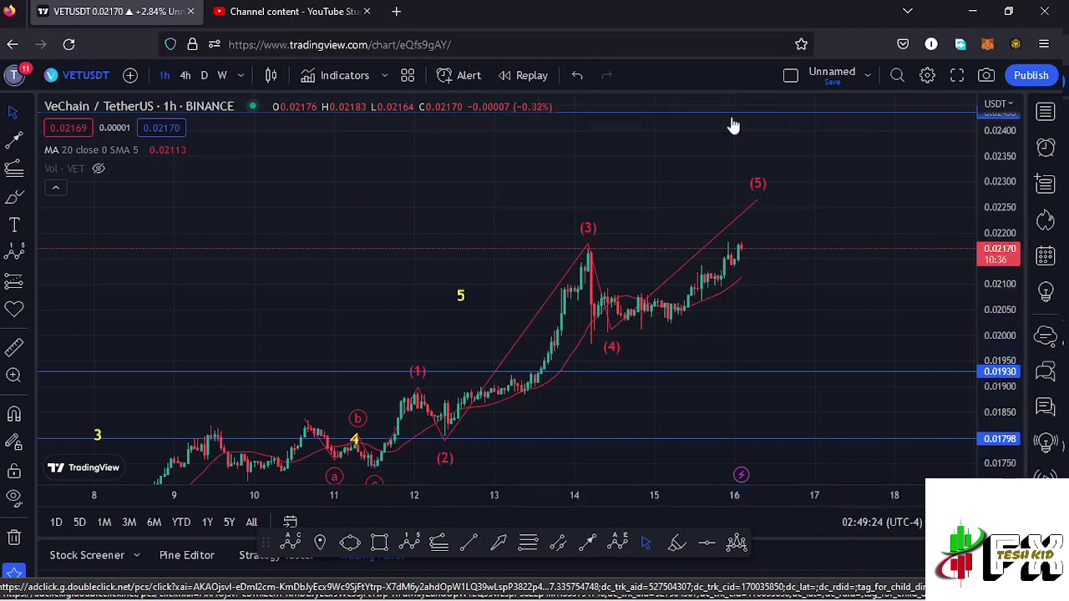
- Draw an Elliott impulse (0)–(5) from the late-December low, with (2) near 0.0190
scroll(759, 191, down, 5)
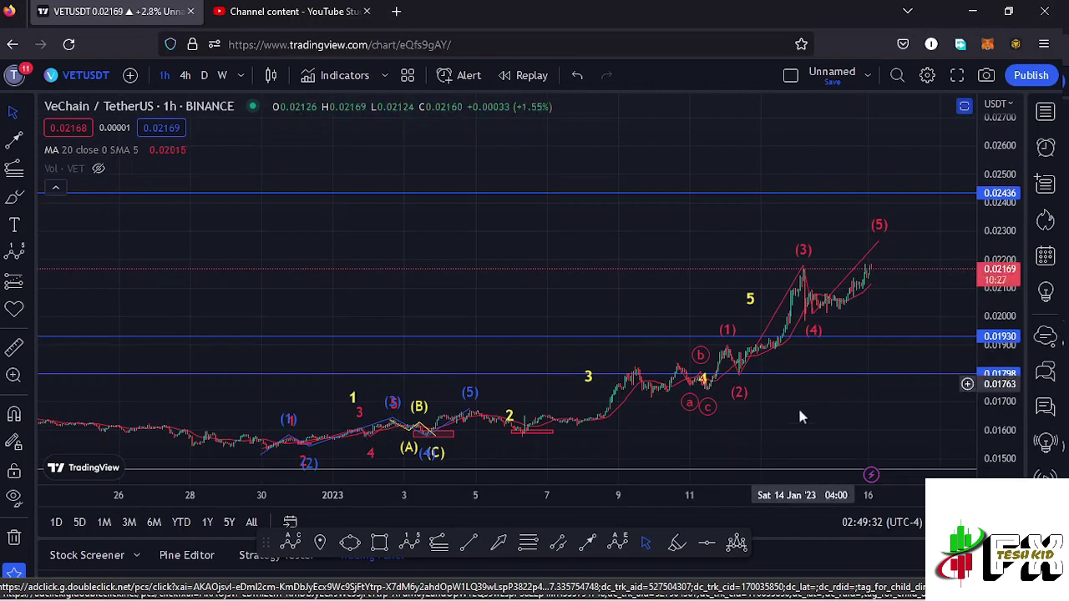
drag(788, 410, 672, 381)
click(413, 548)
click(194, 415)
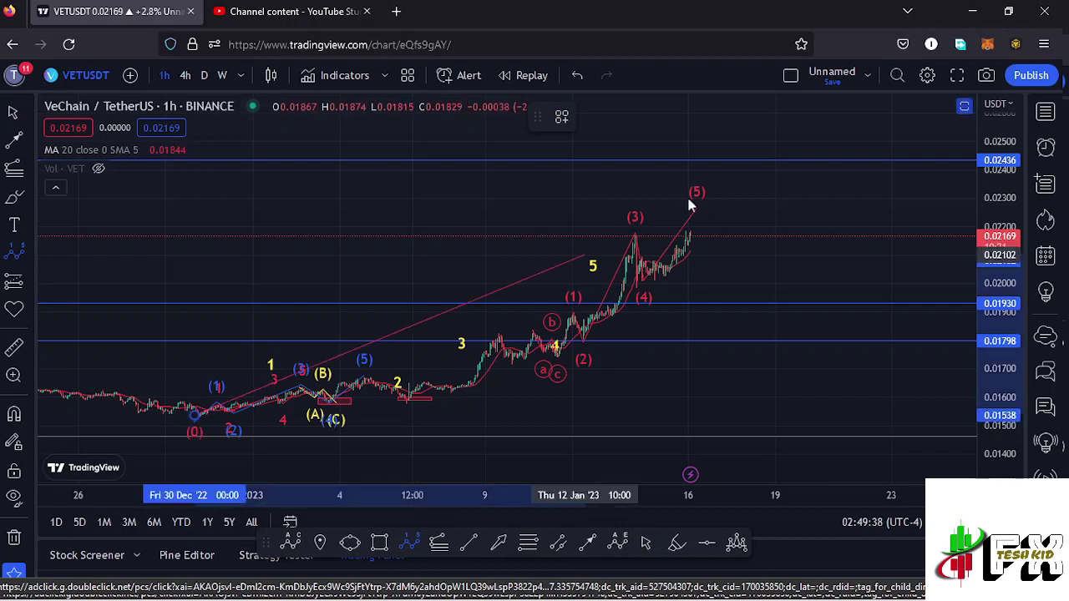
click(674, 173)
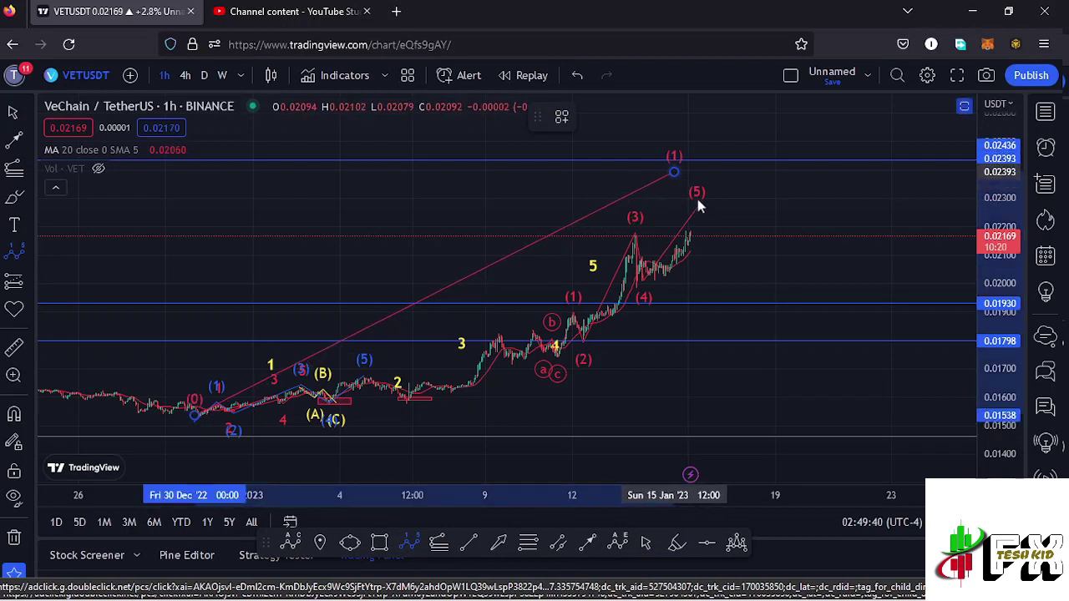
click(762, 312)
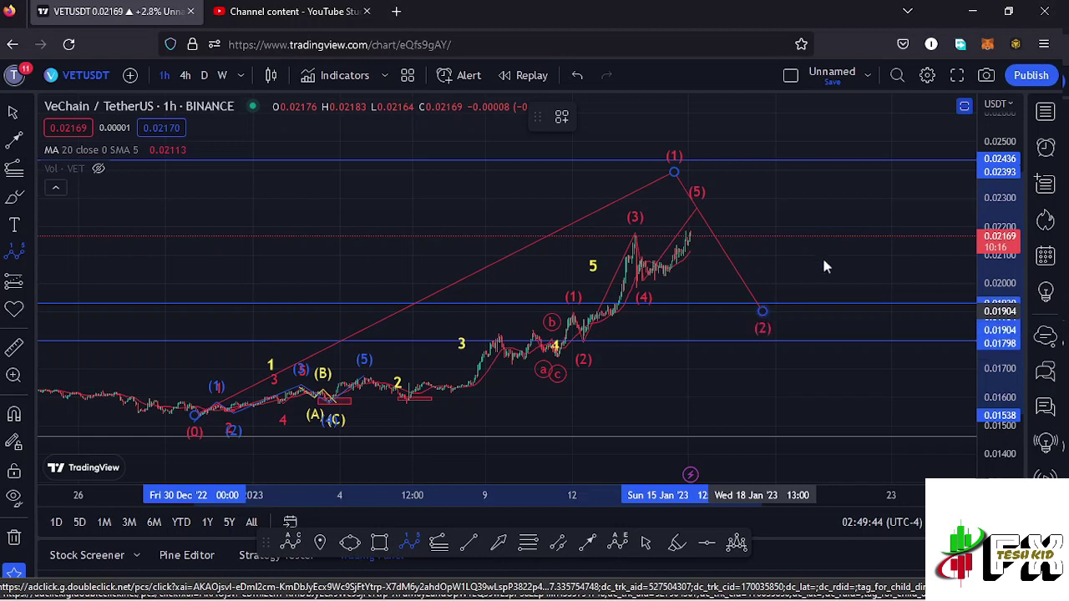
click(902, 136)
click(927, 200)
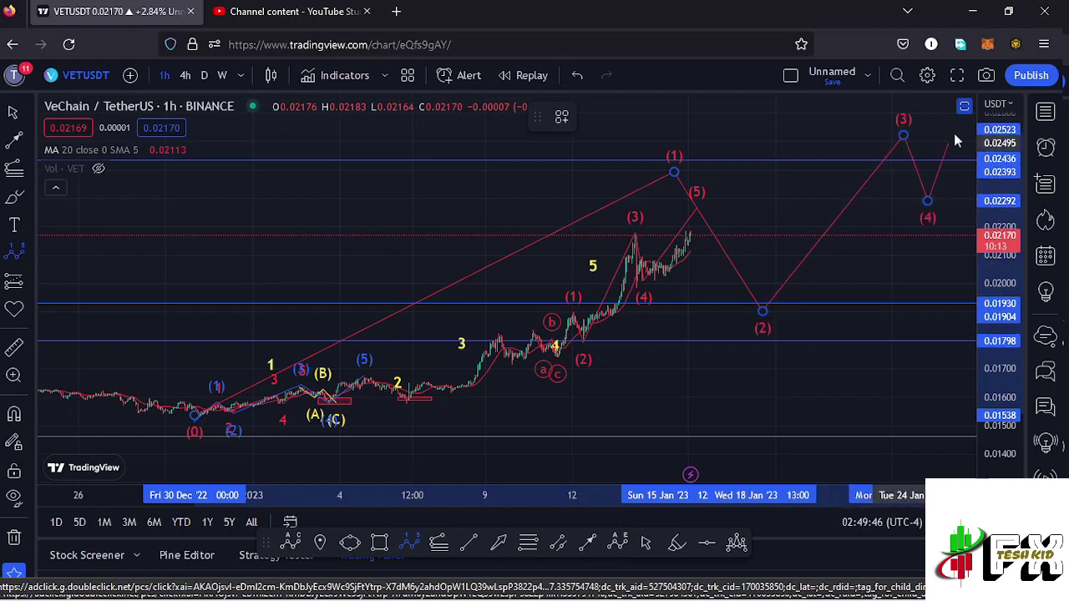
click(956, 131)
- Raise the wave (5) point and move wave (1) down onto the (5) label
scroll(899, 196, right, 5)
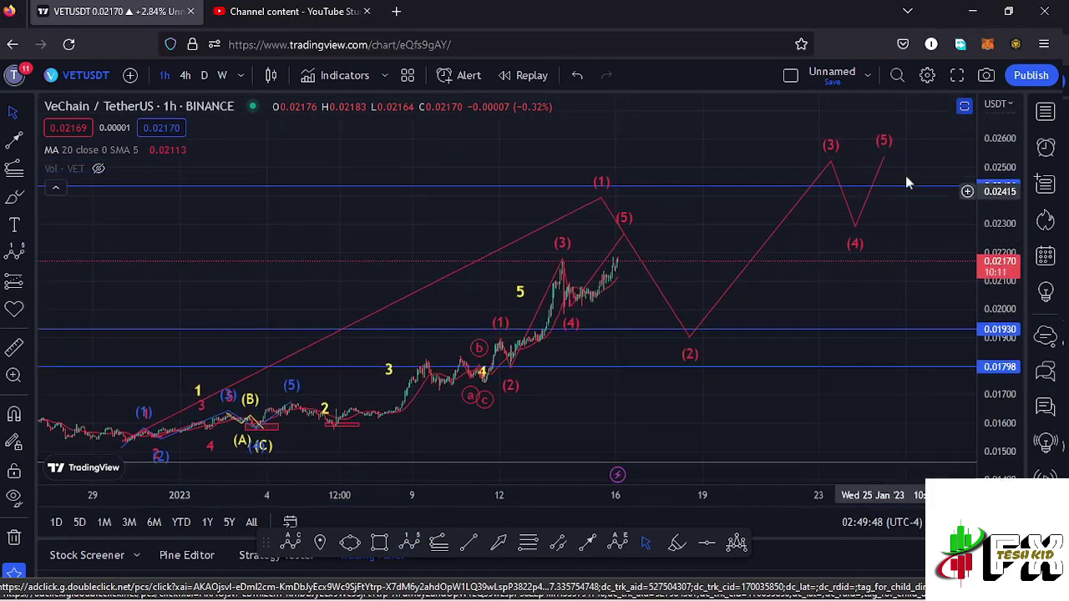
drag(888, 160, 929, 130)
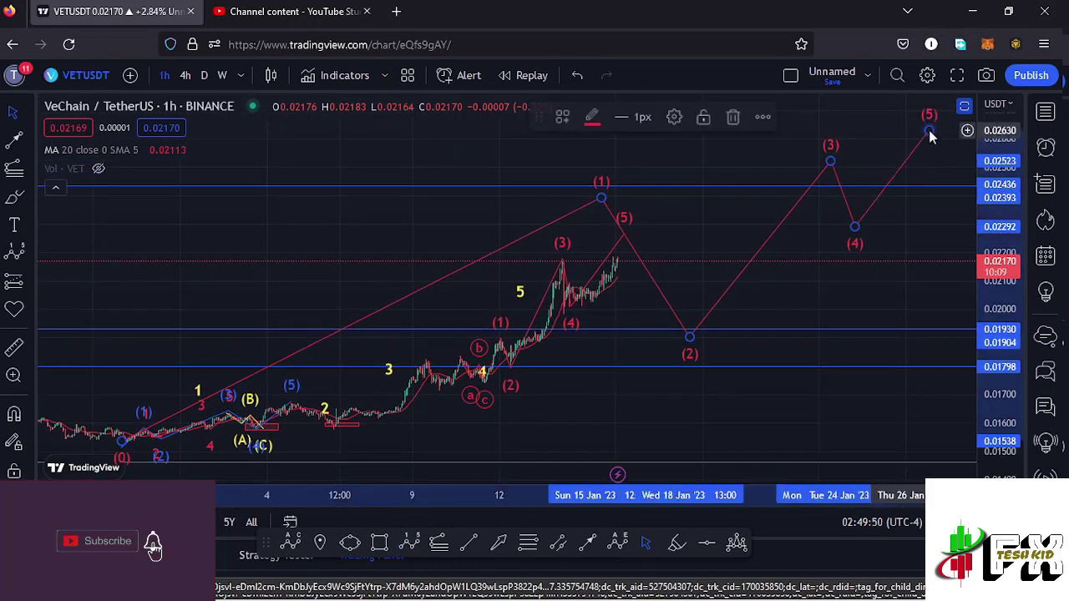
scroll(668, 243, up, 2)
drag(659, 248, 754, 239)
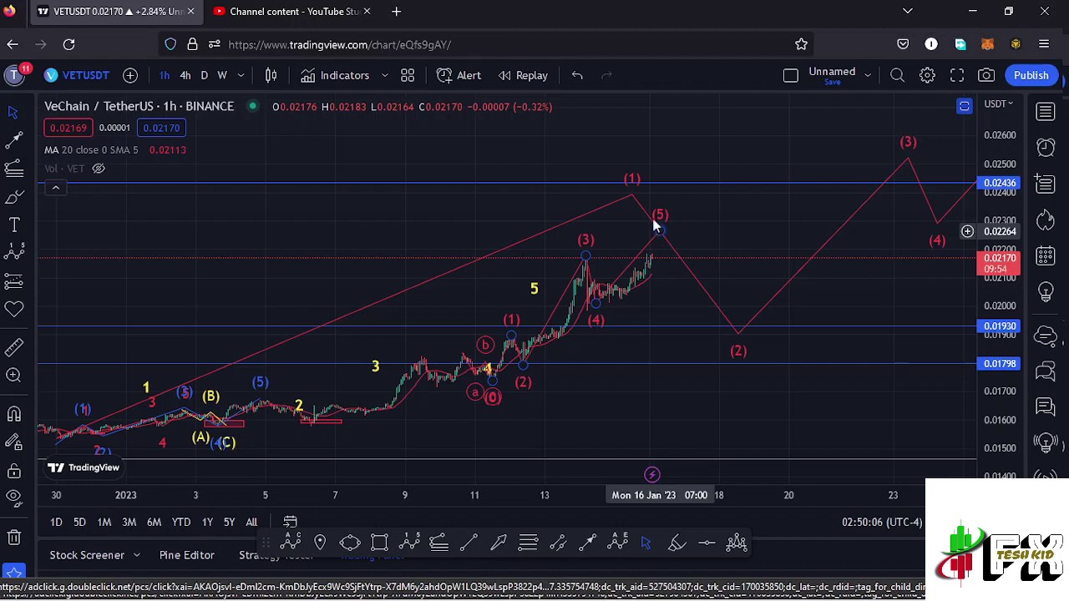
drag(633, 195, 655, 214)
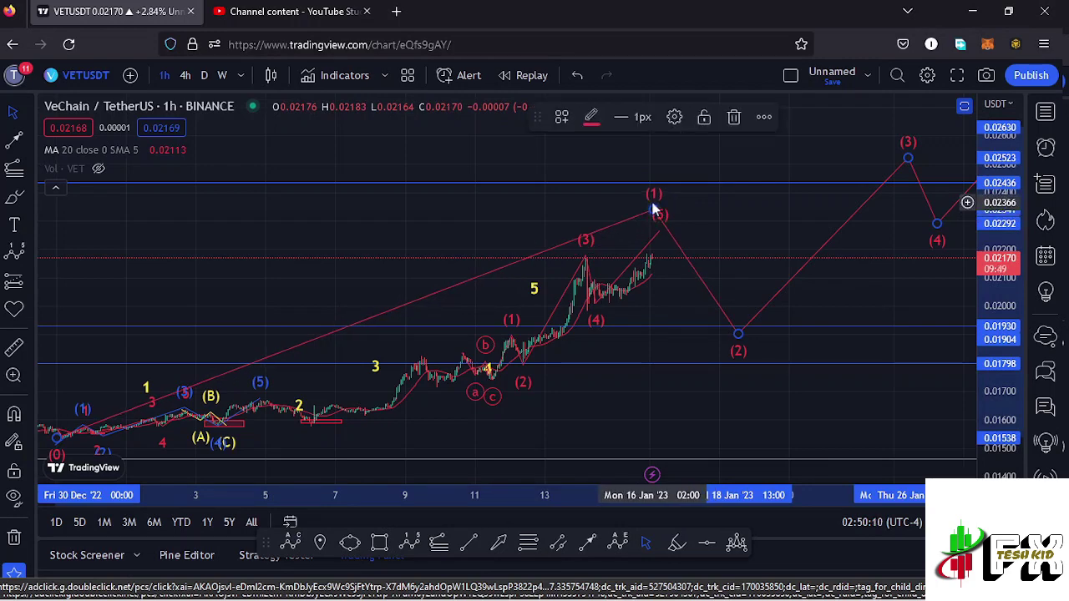
- Change the projected (1)–(5) wave drawing's line colour from pink to blue
click(591, 117)
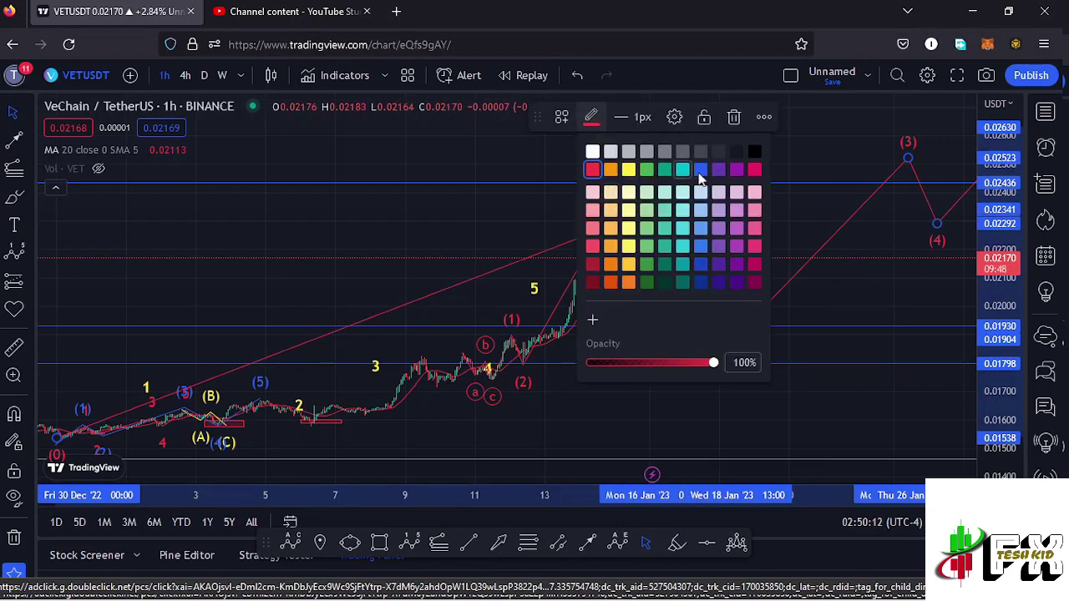
click(700, 171)
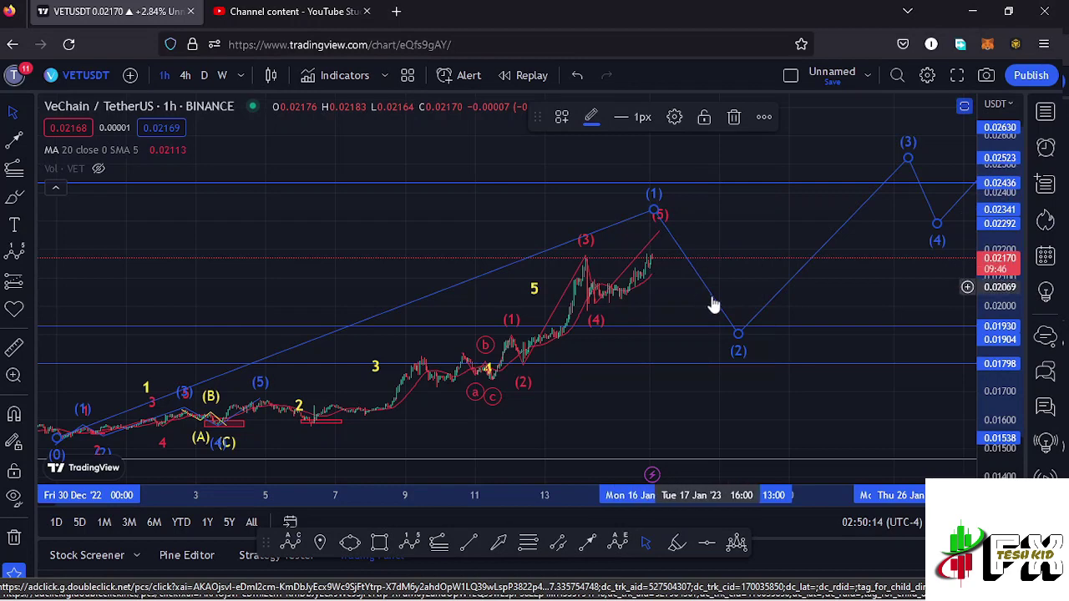
scroll(672, 399, down, 2)
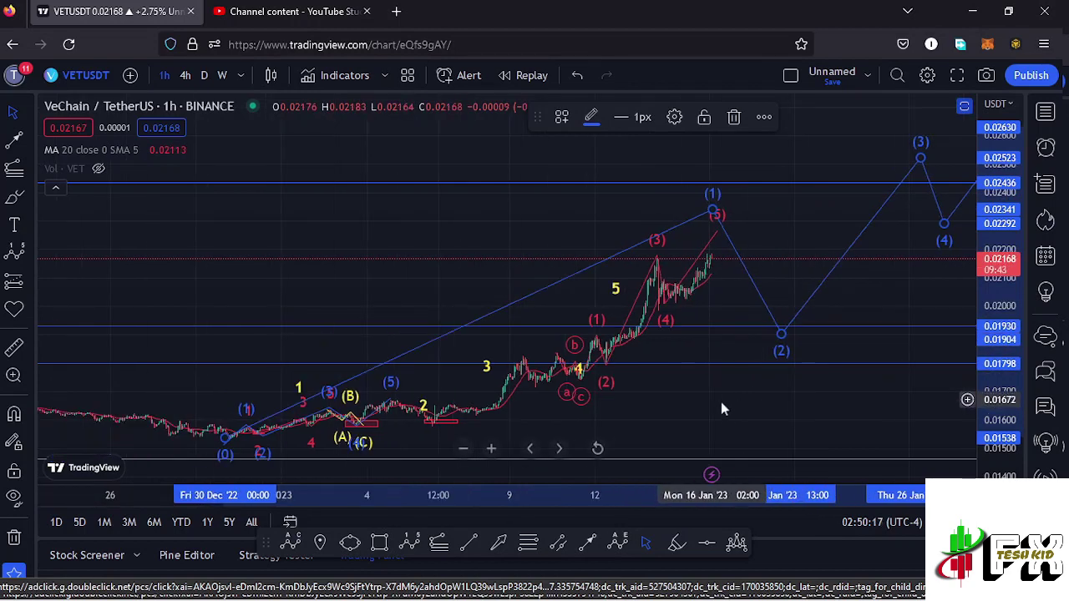
drag(702, 392, 676, 366)
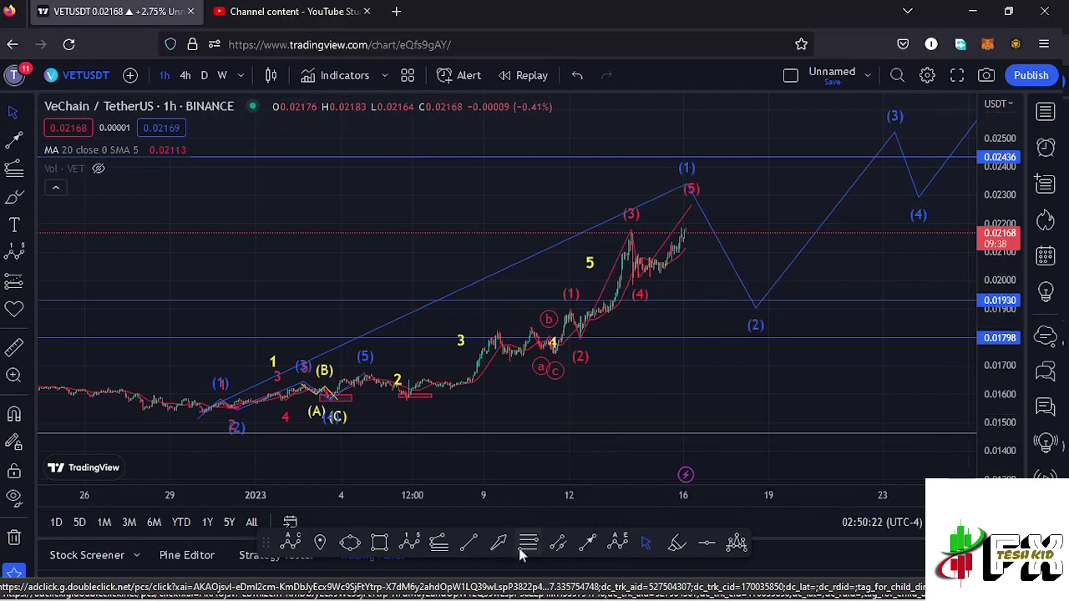
- Draw a Fibonacci retracement from projected wave (0) low to the wave (1) top
click(203, 413)
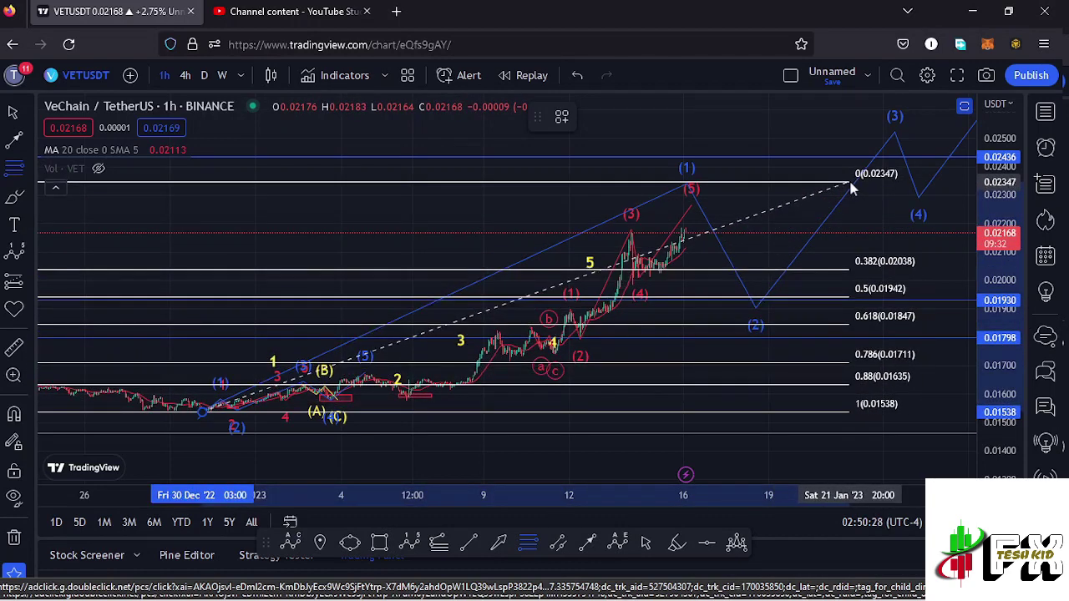
click(851, 186)
drag(847, 223, 823, 225)
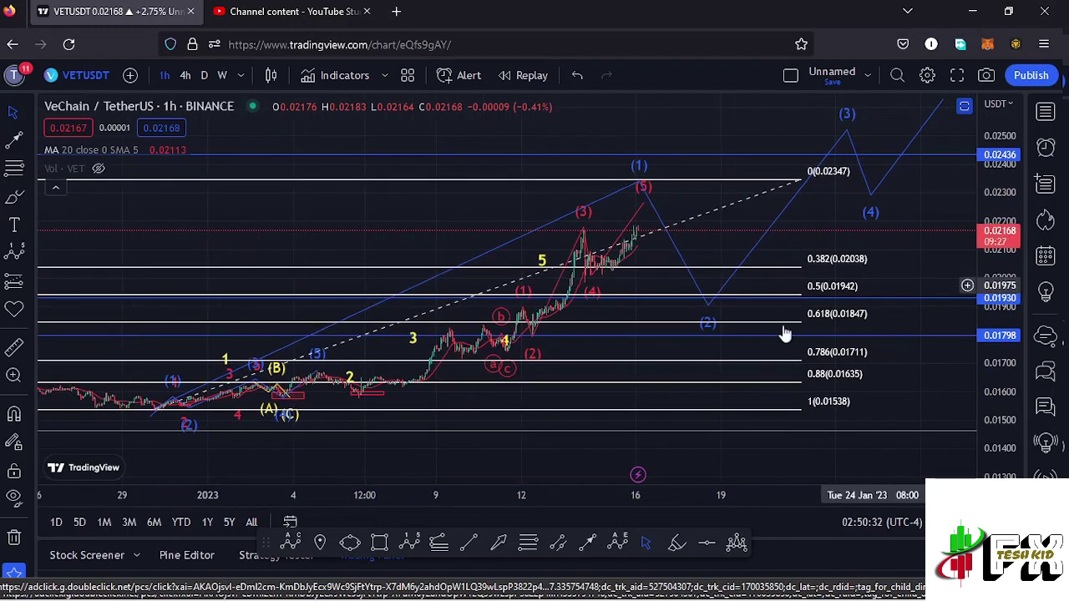
- Draw a rectangle around wave (2) between the 0.5 and 0.618 levels
click(379, 544)
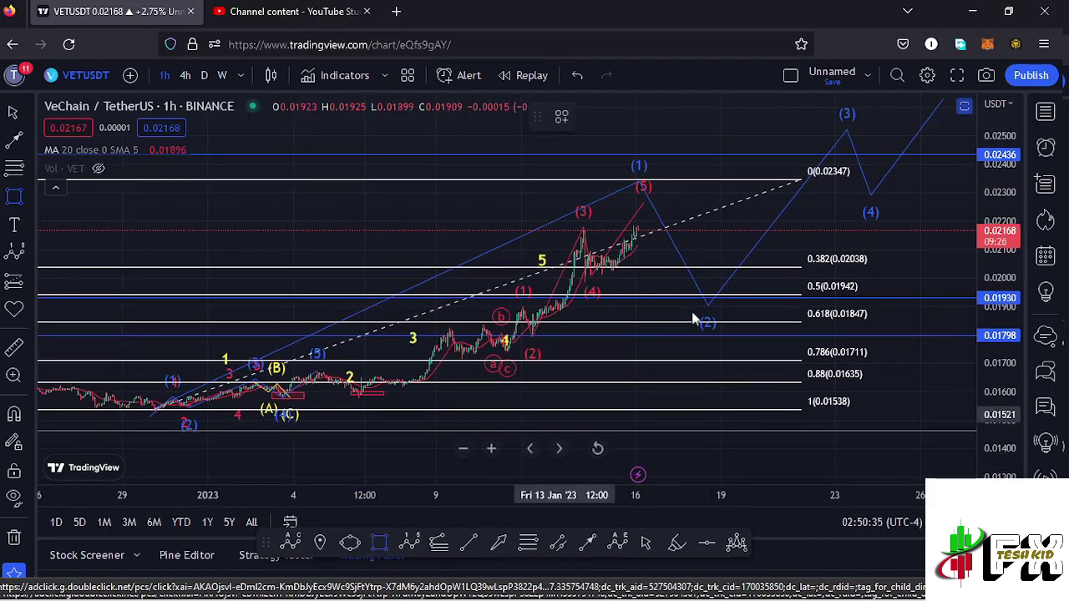
click(694, 295)
click(729, 318)
drag(729, 317, 735, 321)
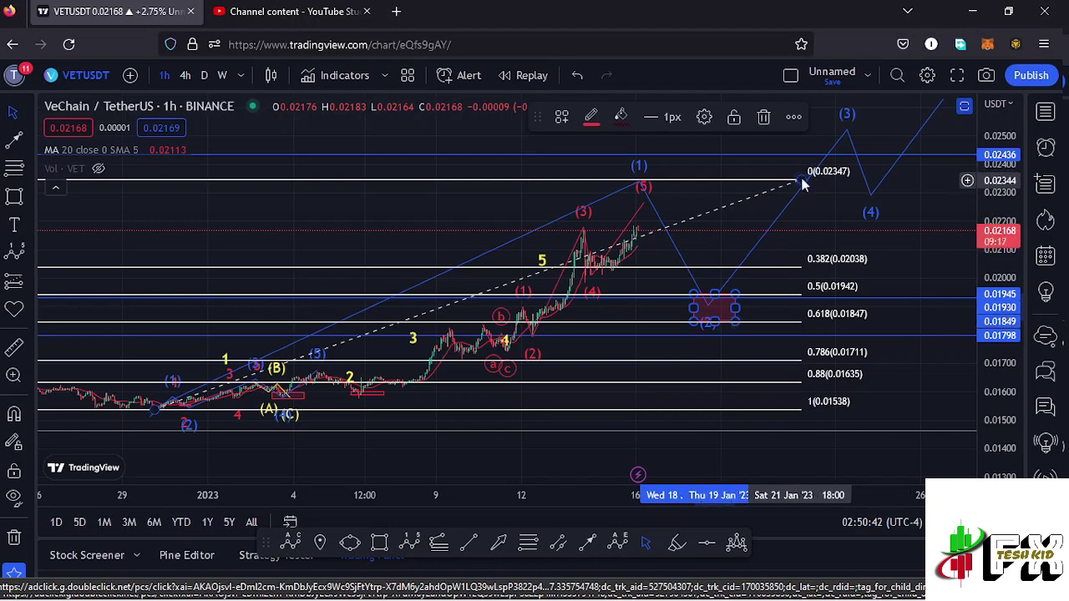
- Delete the Fibonacci retracement and refocus the view on the recent waves and projection
click(735, 203)
click(735, 119)
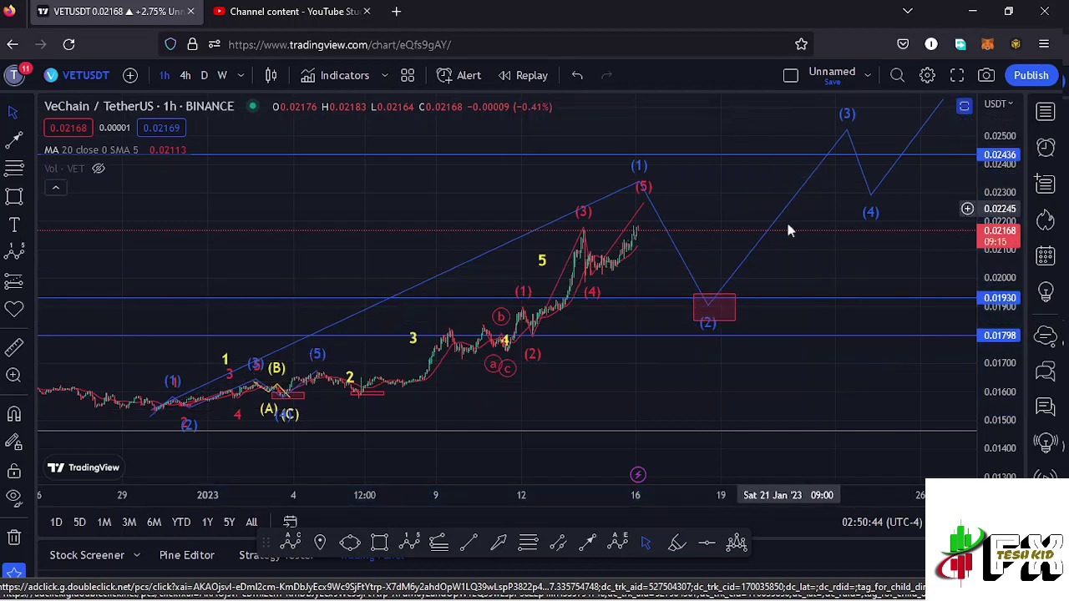
drag(839, 269, 805, 271)
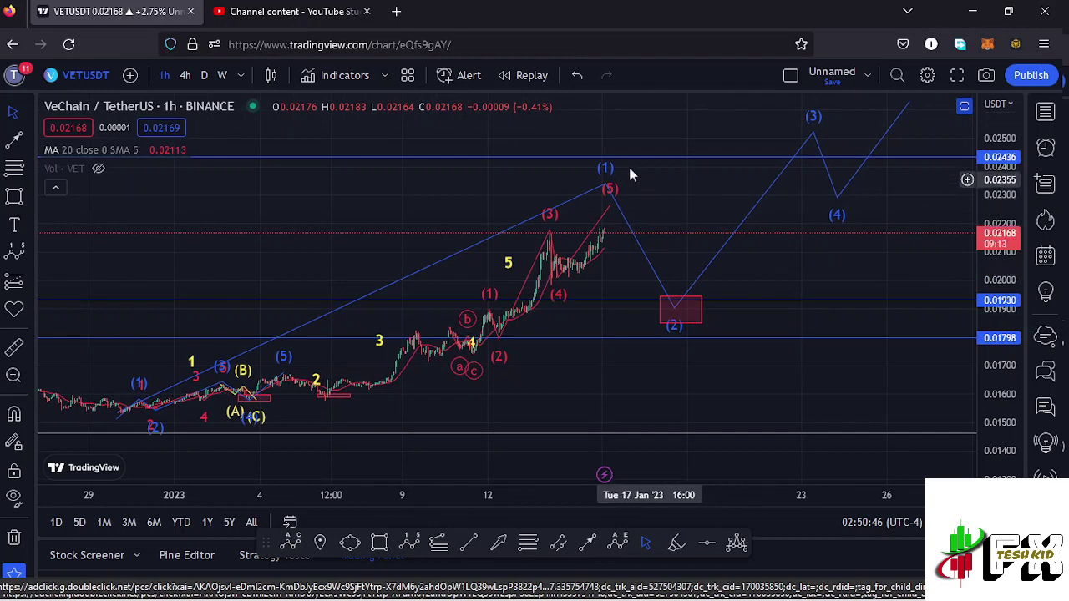
drag(644, 248, 579, 307)
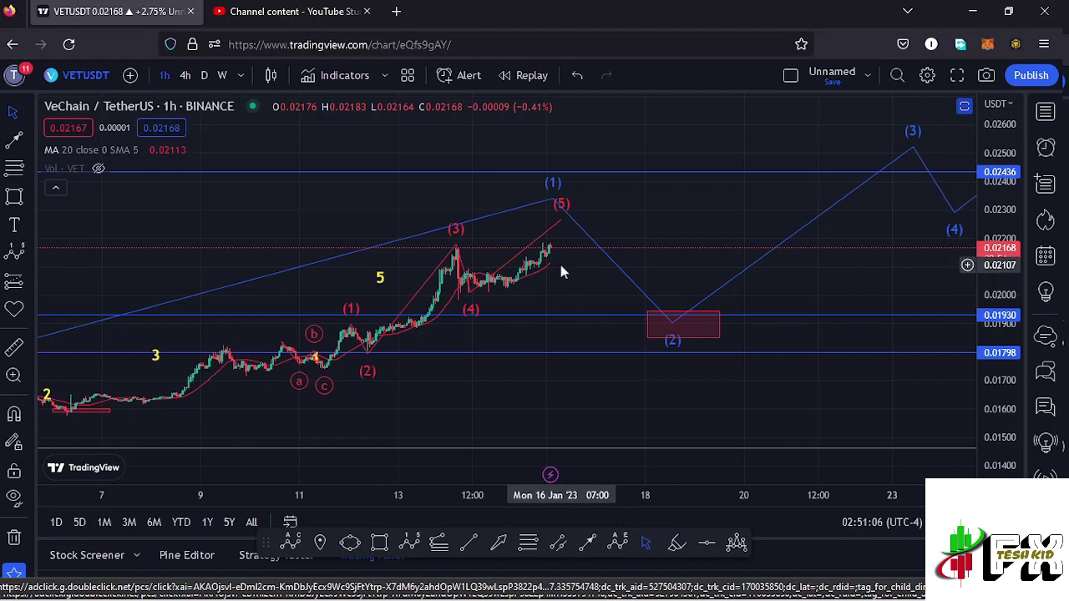
- Reveal the RSI and MACD panes, maximize the RSI pane, then restore the layout
click(965, 108)
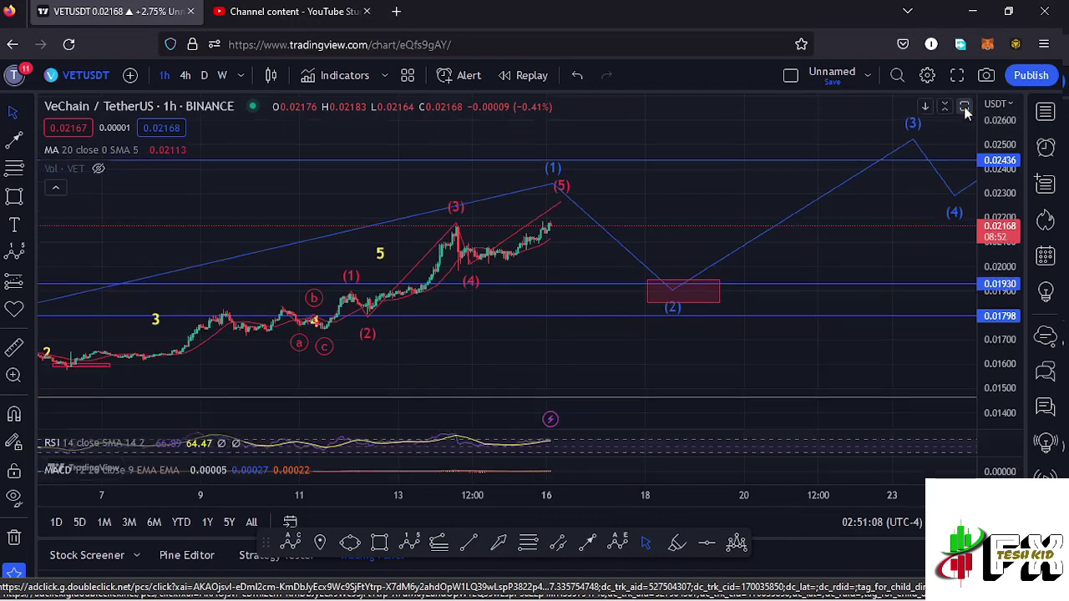
click(960, 444)
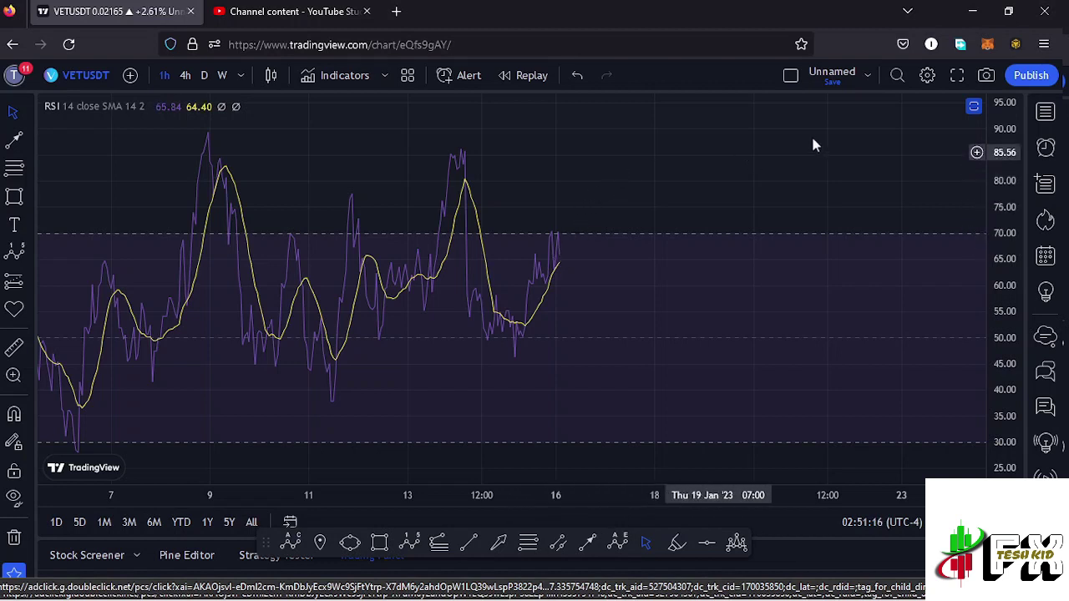
click(975, 107)
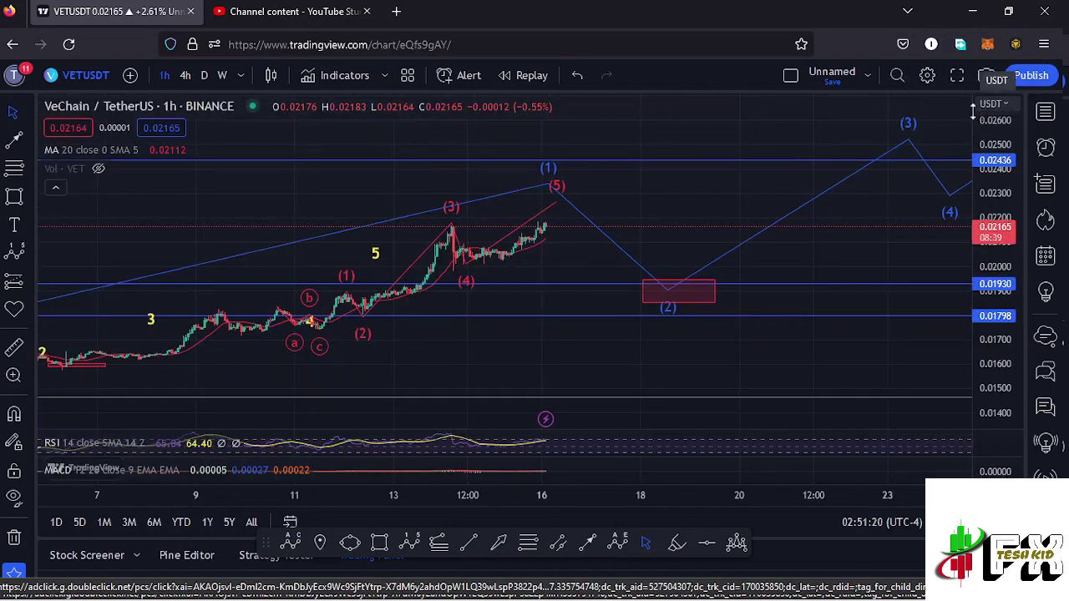
- Maximize the MACD (12, 26, 9) pane, stretch its scale, then restore all panes
double_click(914, 470)
scroll(502, 390, up, 2)
drag(1005, 298, 1004, 307)
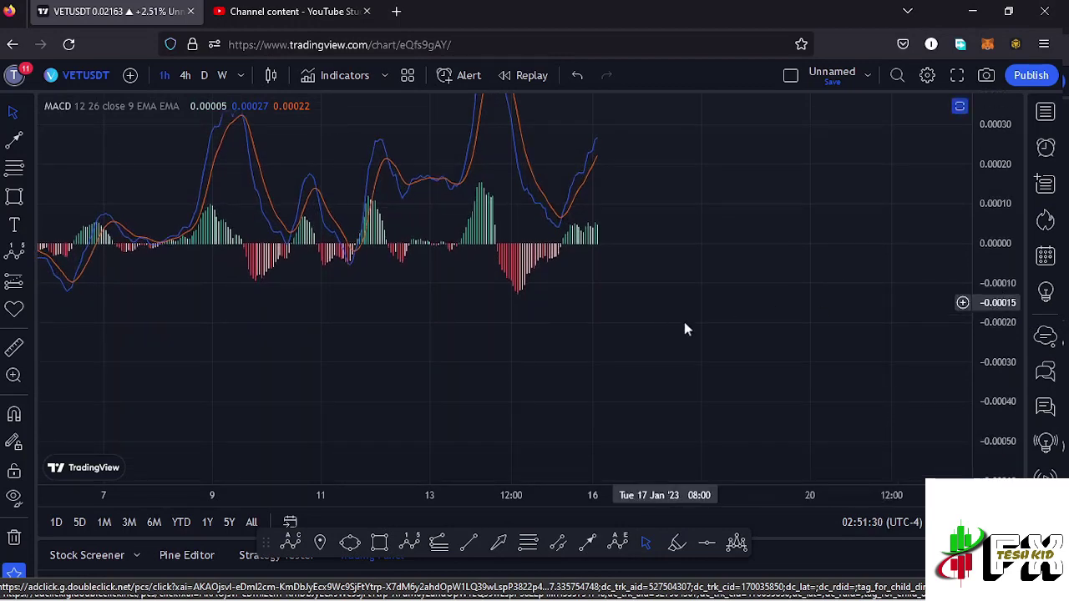
drag(684, 322, 722, 373)
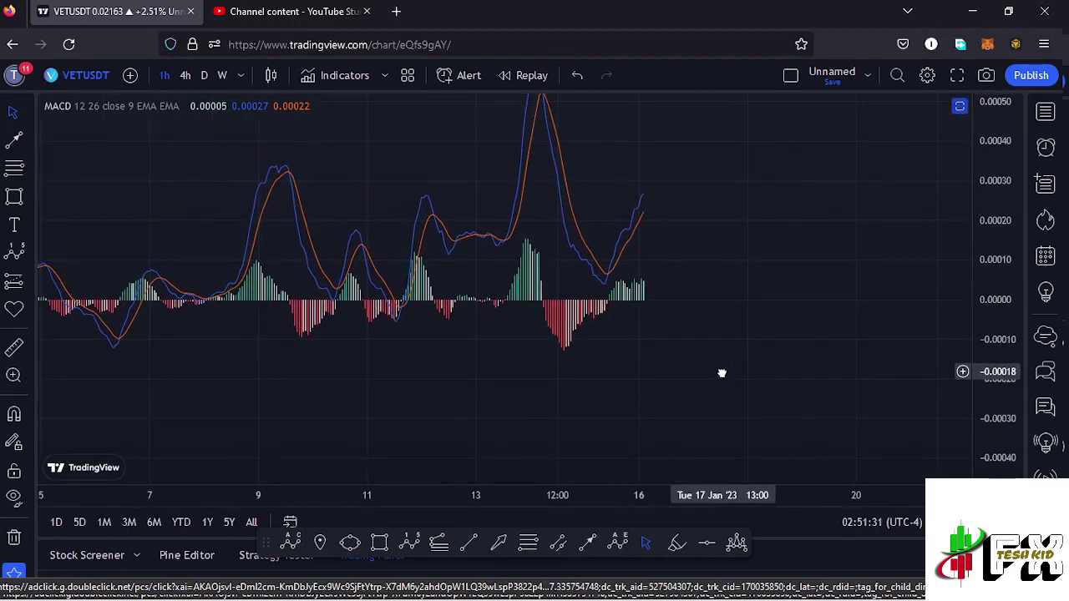
click(960, 107)
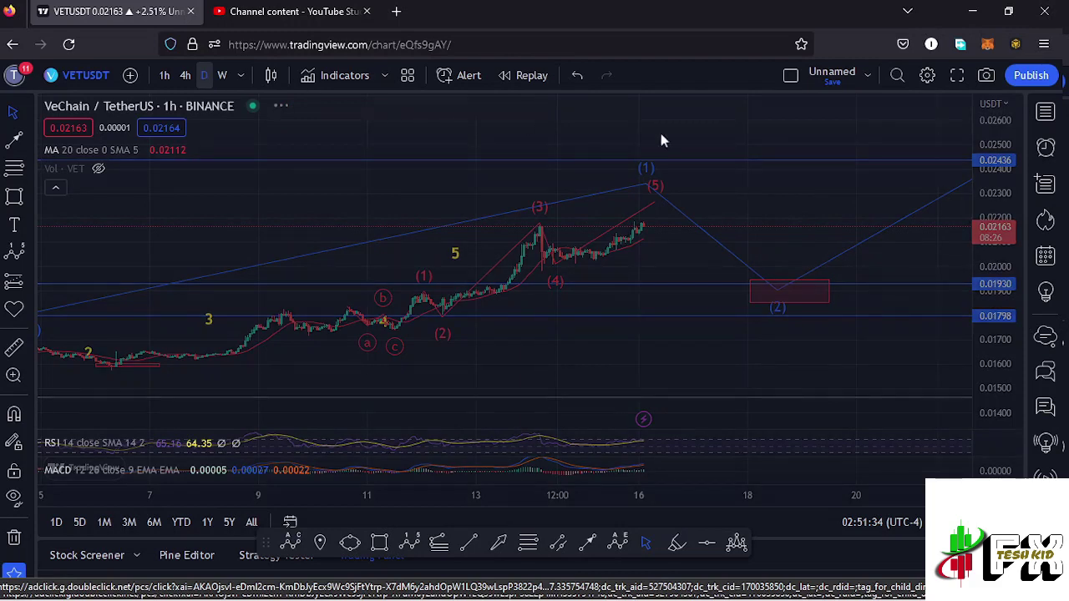
- Switch VETUSDT to the 1D interval and bring the long-term wave drawing into view
text(1D)
key(Return)
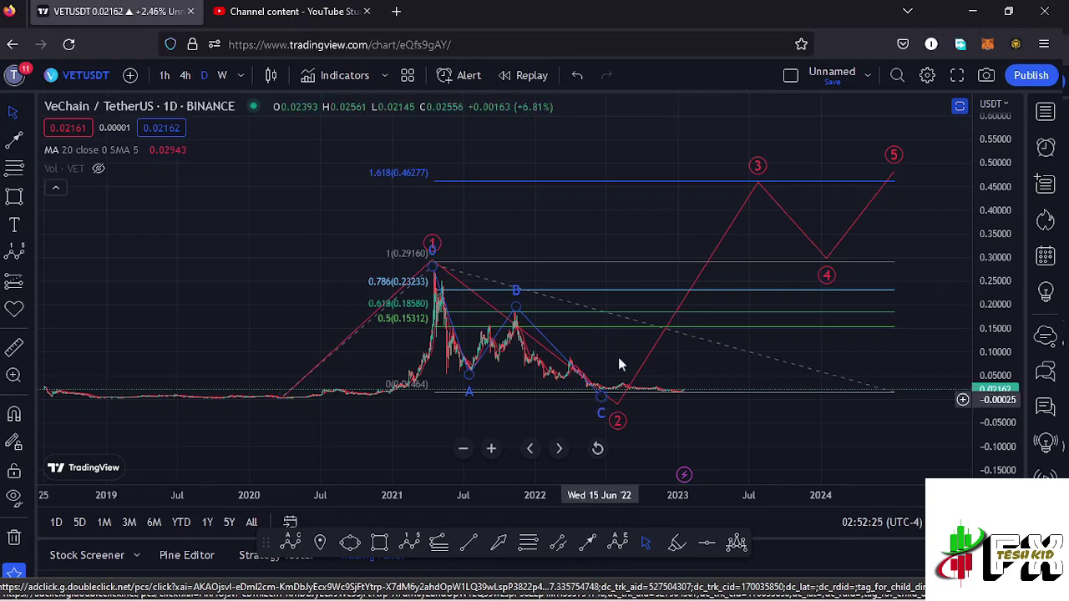
drag(626, 353, 557, 344)
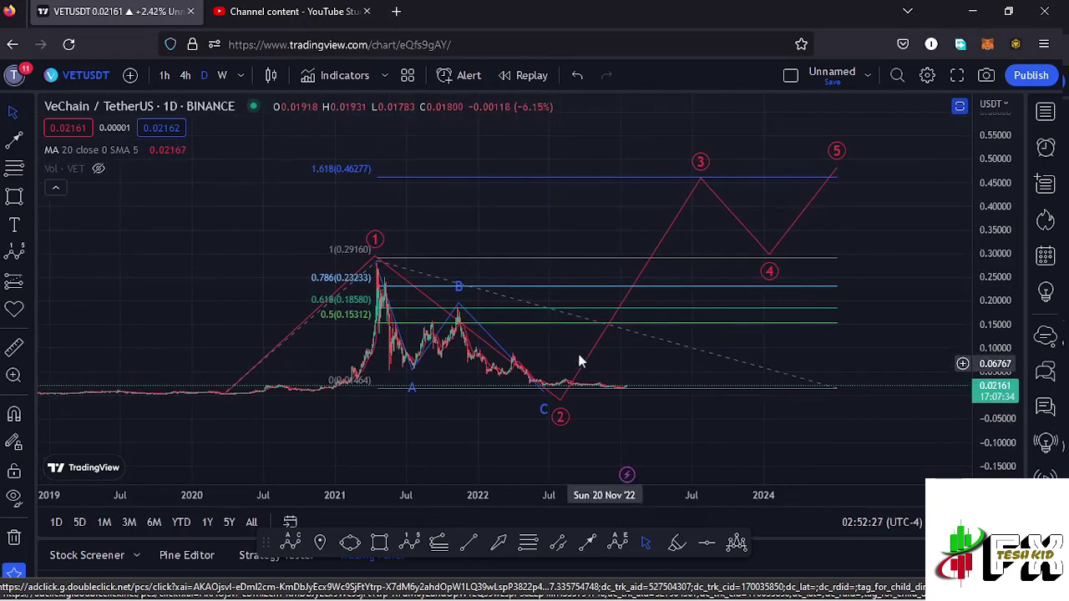
click(560, 411)
click(608, 427)
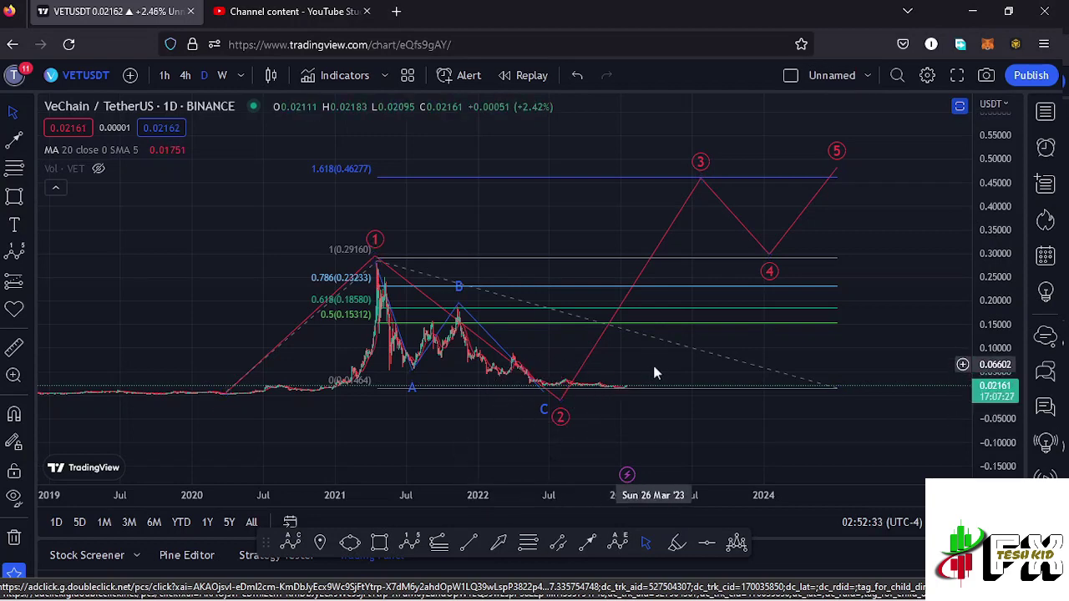
- Pan the daily chart until wave (5) at the 1.618 (0.46277) target is fully visible
drag(654, 373, 630, 382)
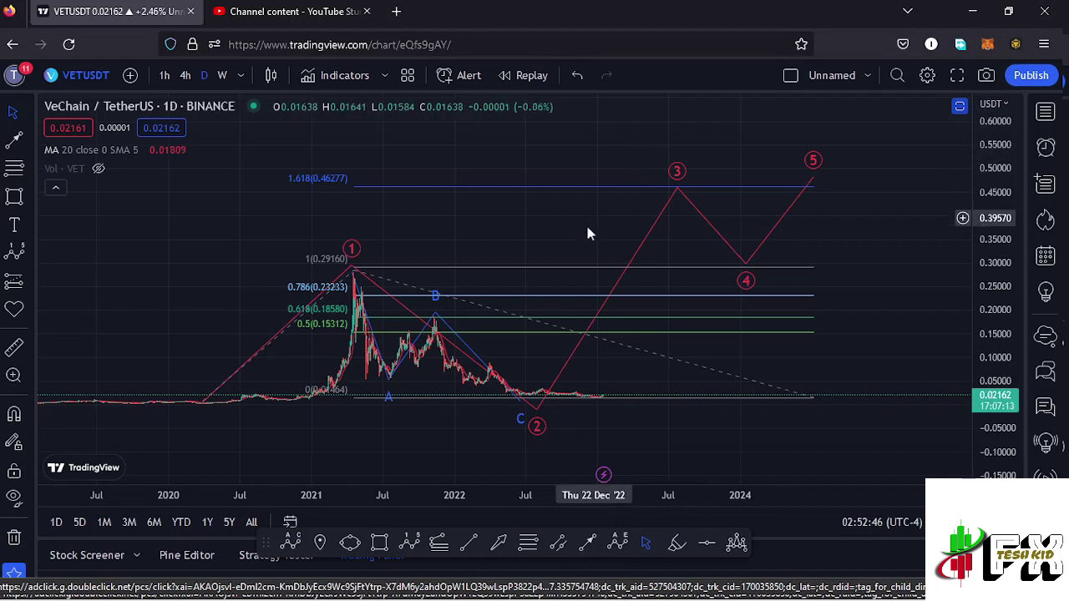
scroll(683, 171, right, 2)
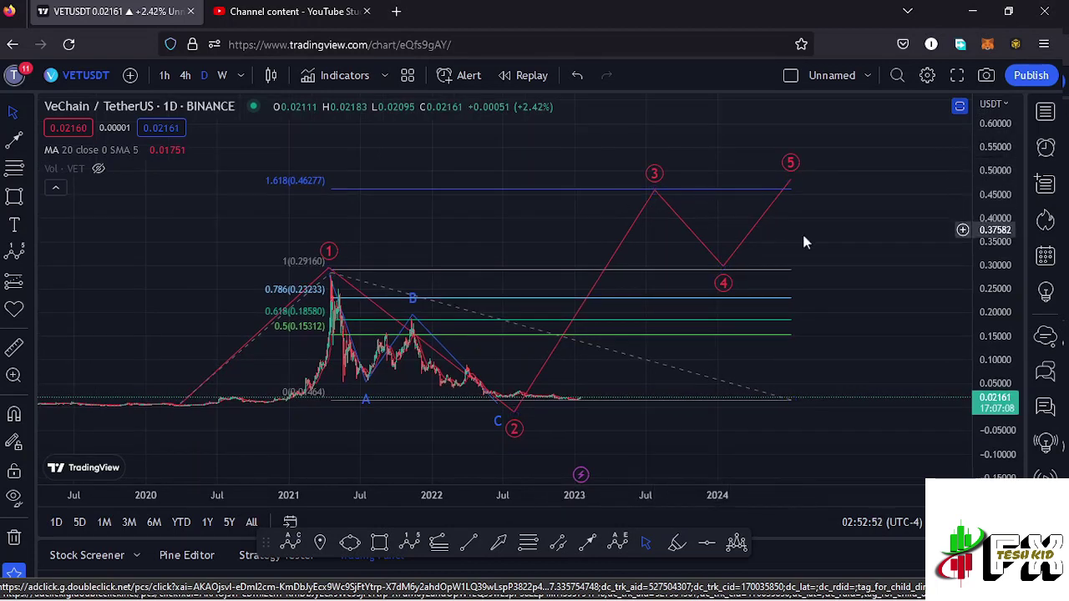
drag(811, 237, 816, 238)
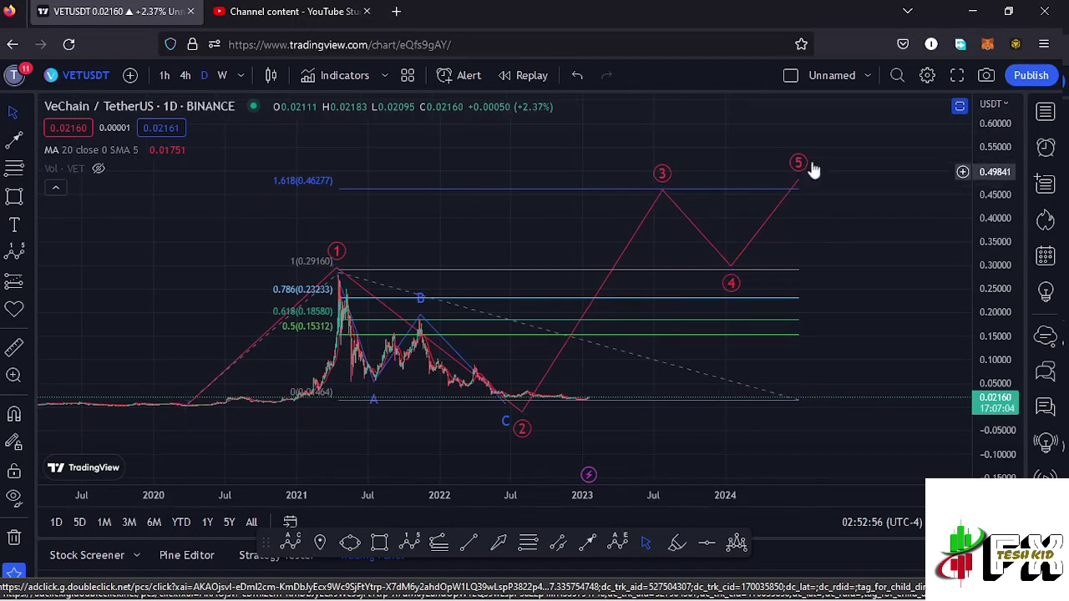
drag(864, 240, 877, 227)
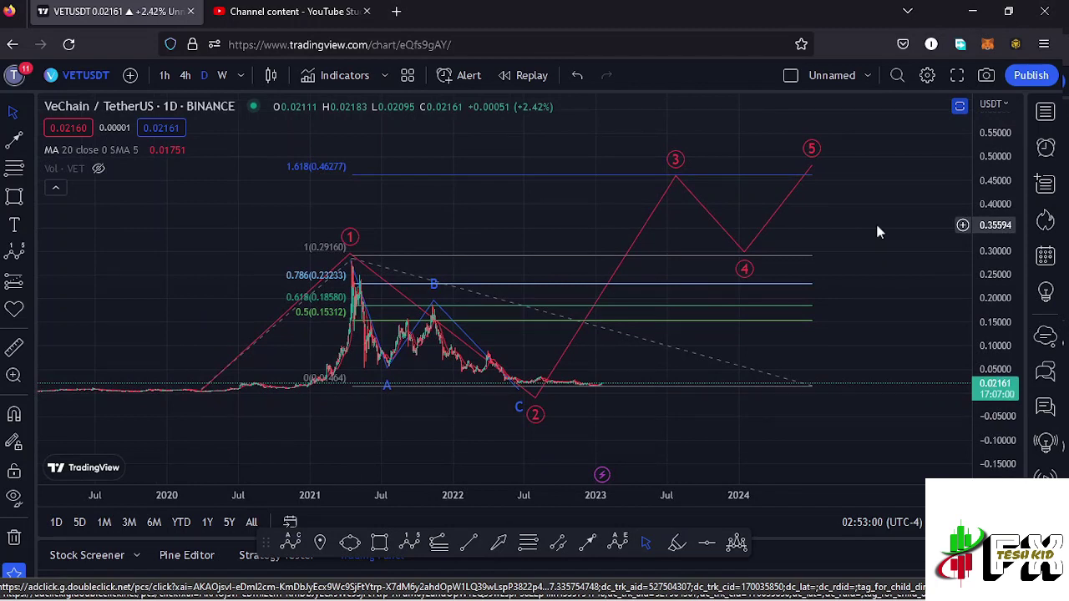